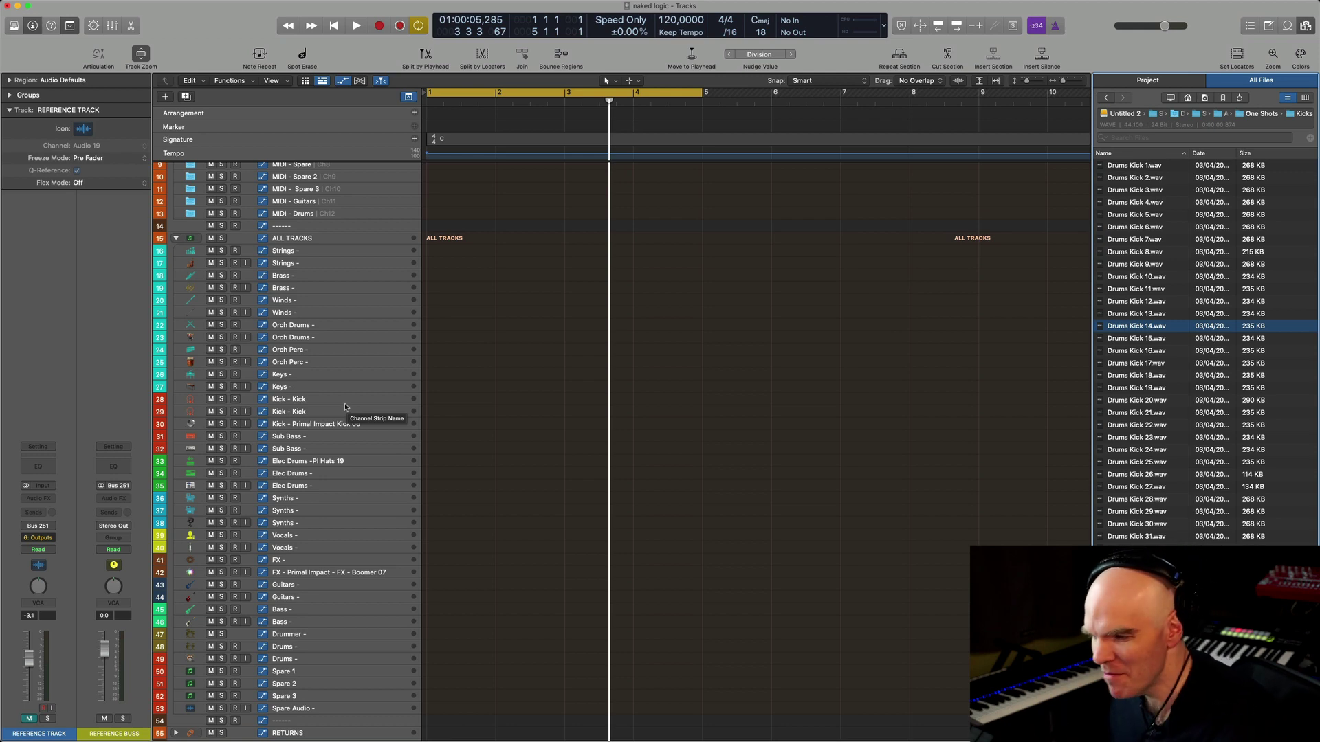
- Select the Kick track to show its four-bar kick pattern in the Step Sequencer
click(344, 403)
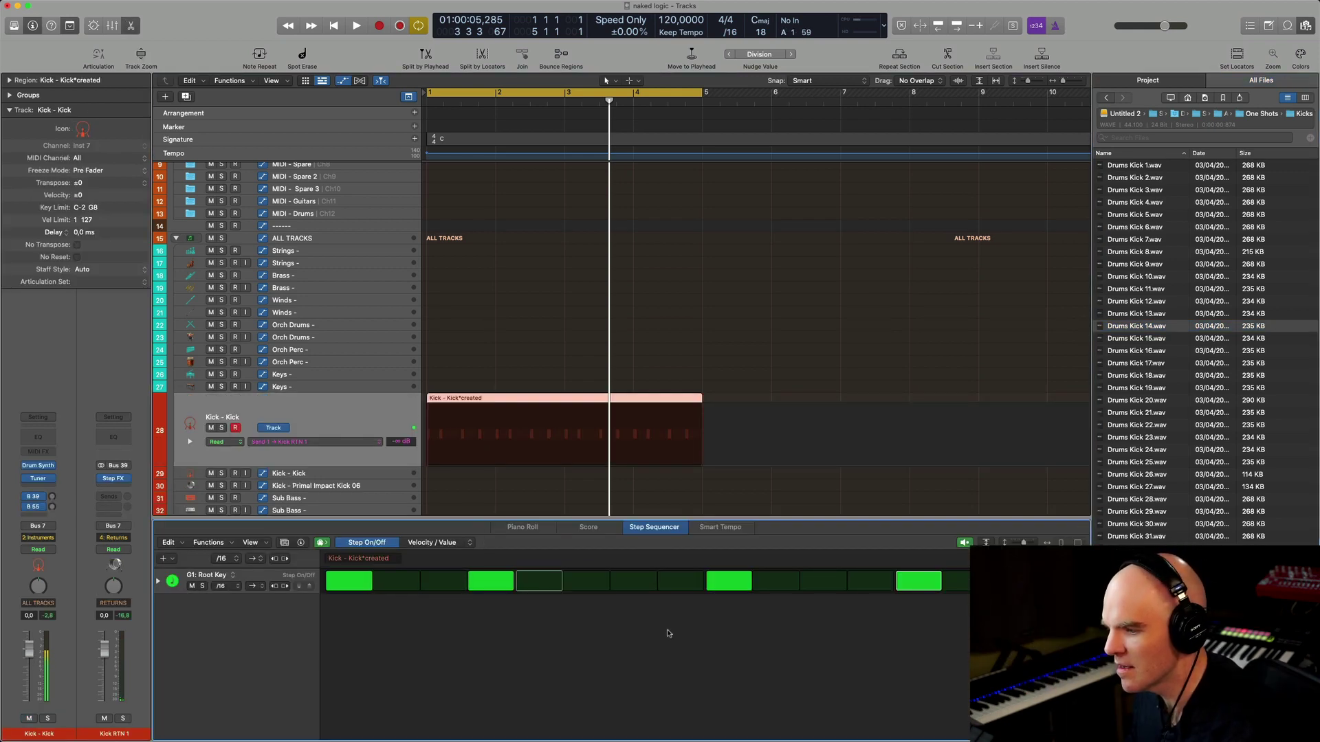
- Move the kick's third hit from step 9 to step 8
click(728, 581)
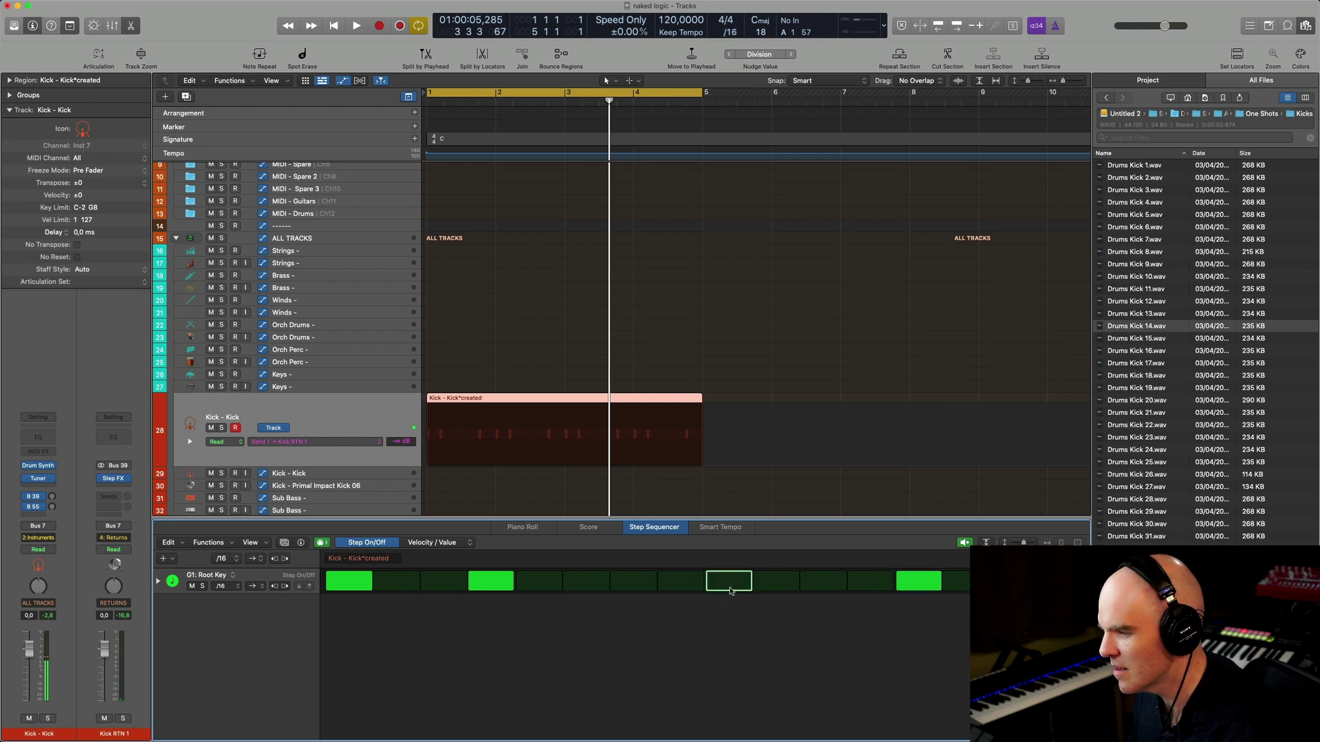
click(667, 582)
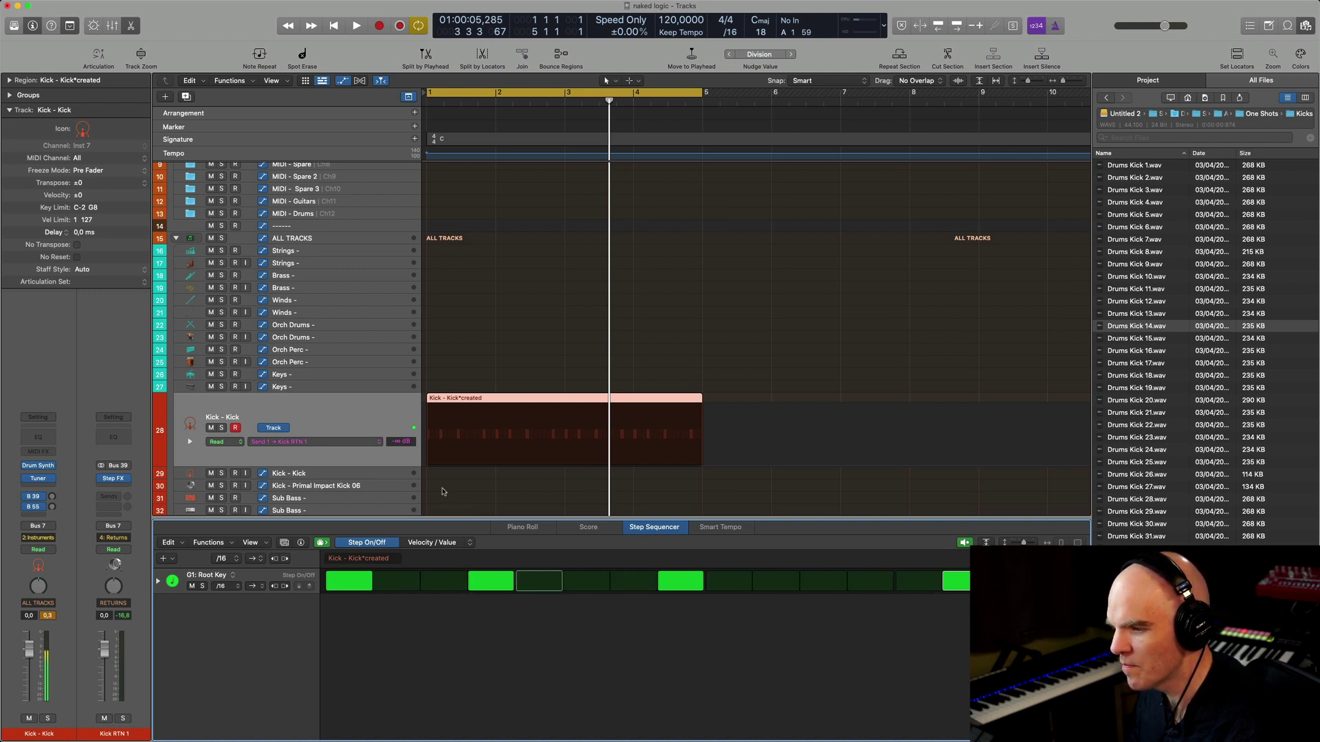
key(space)
- Audition the project from bar 1, then bring up the Sub Bass track's pattern
mouse_move(410, 13)
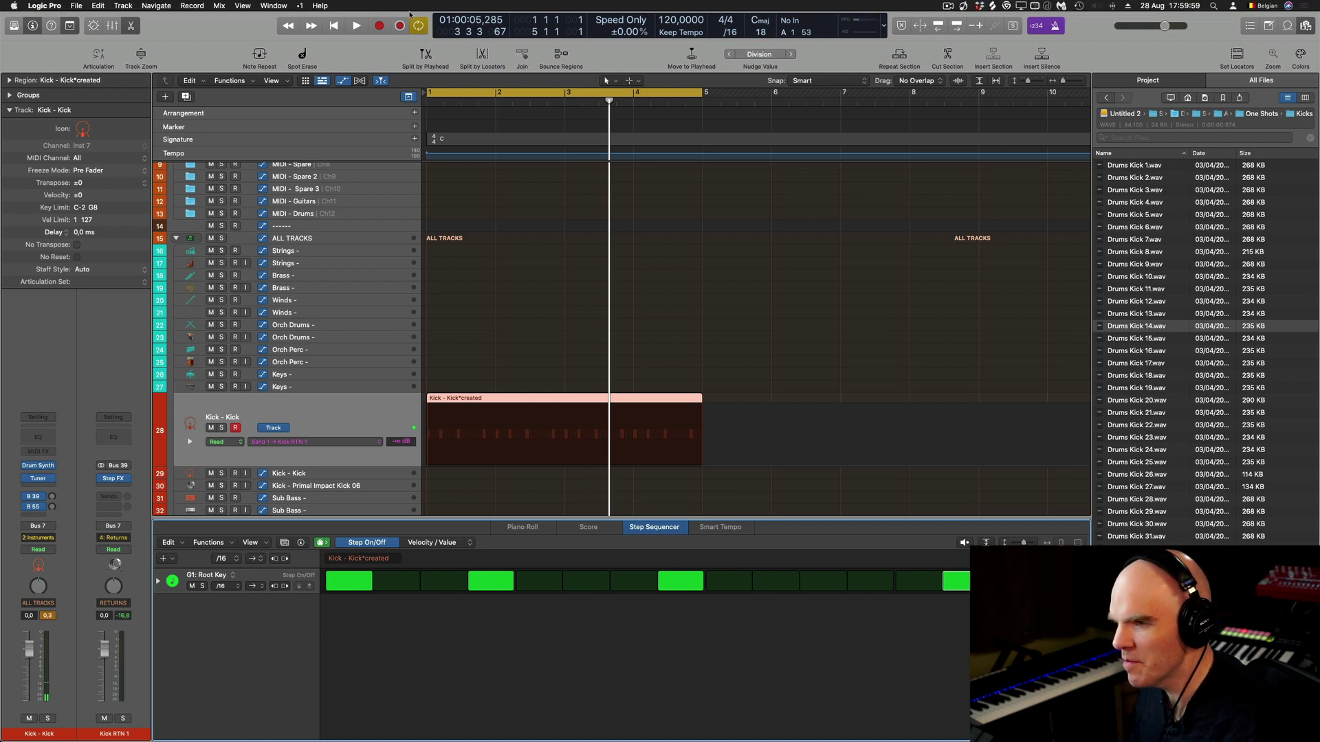
click(355, 27)
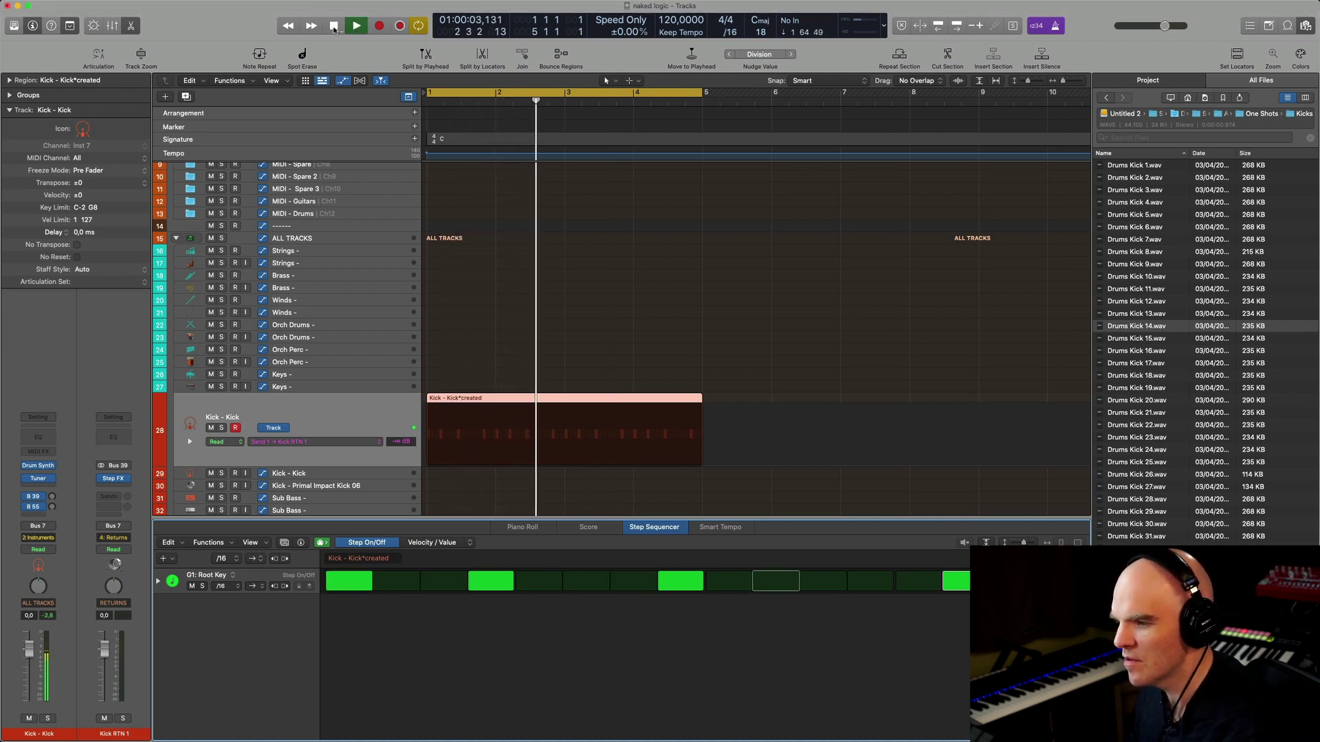
click(334, 26)
scroll(441, 353, down, 3)
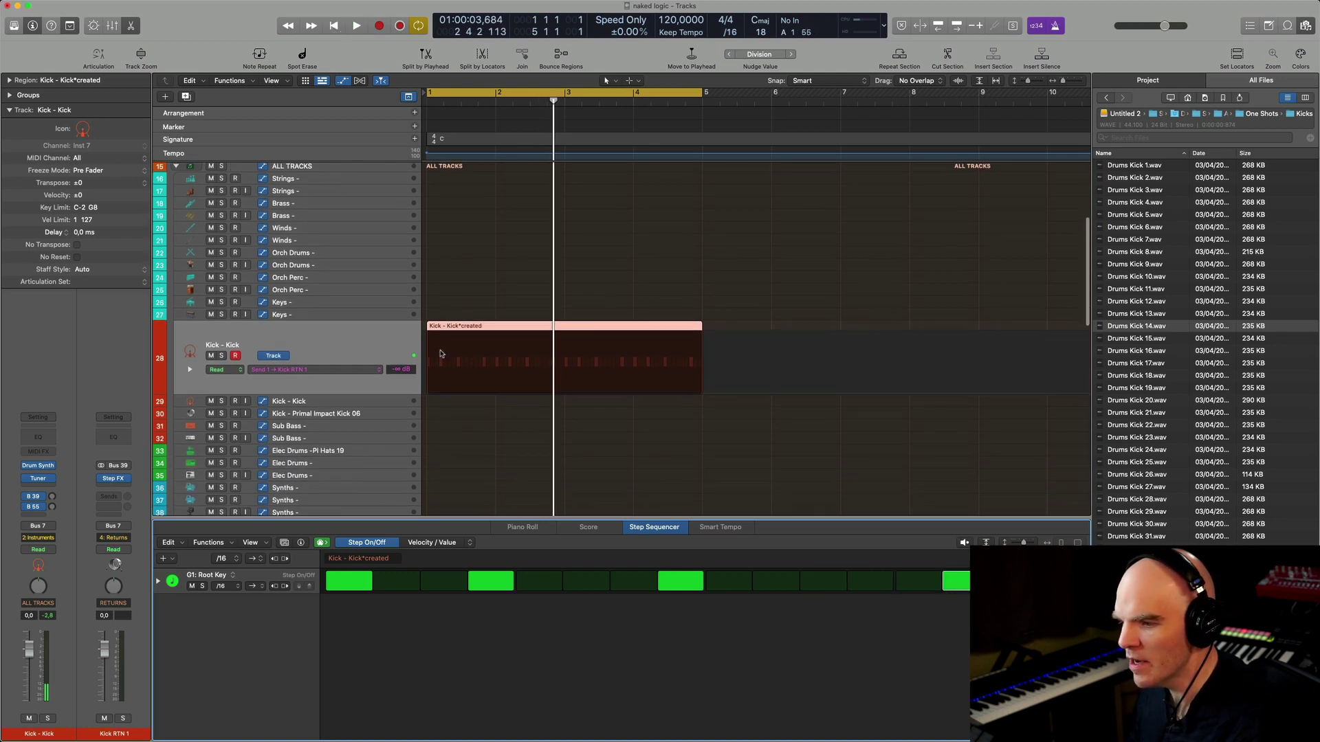
click(335, 424)
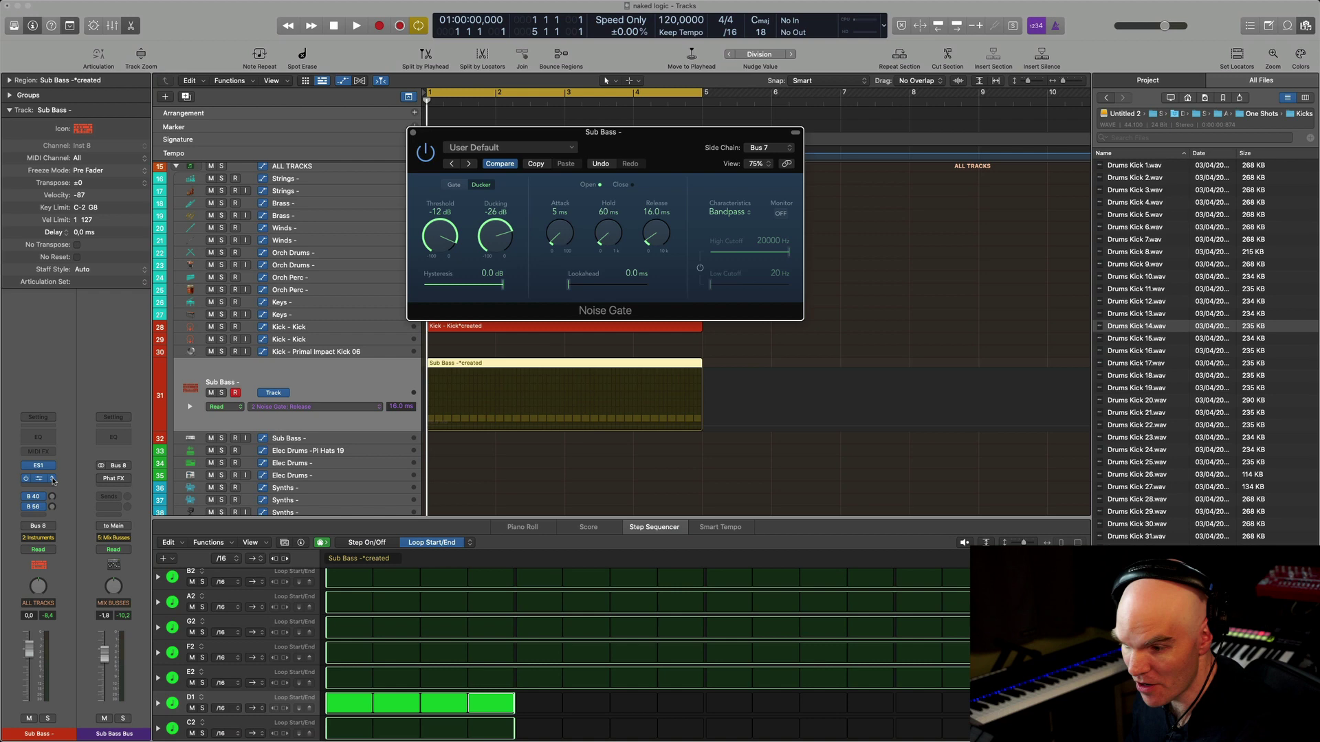
- Replace the Sub Bass Noise Gate insert with a stereo Compressor
click(53, 480)
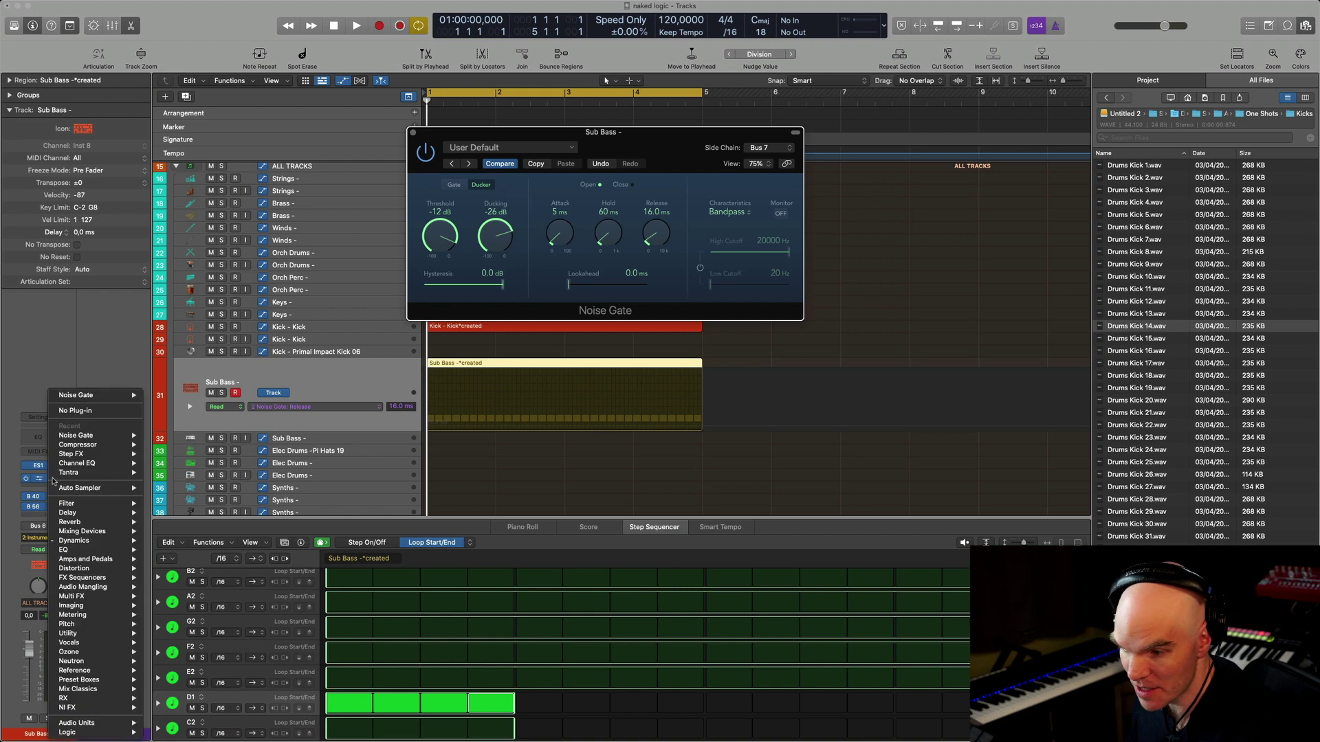
mouse_move(113, 446)
click(165, 446)
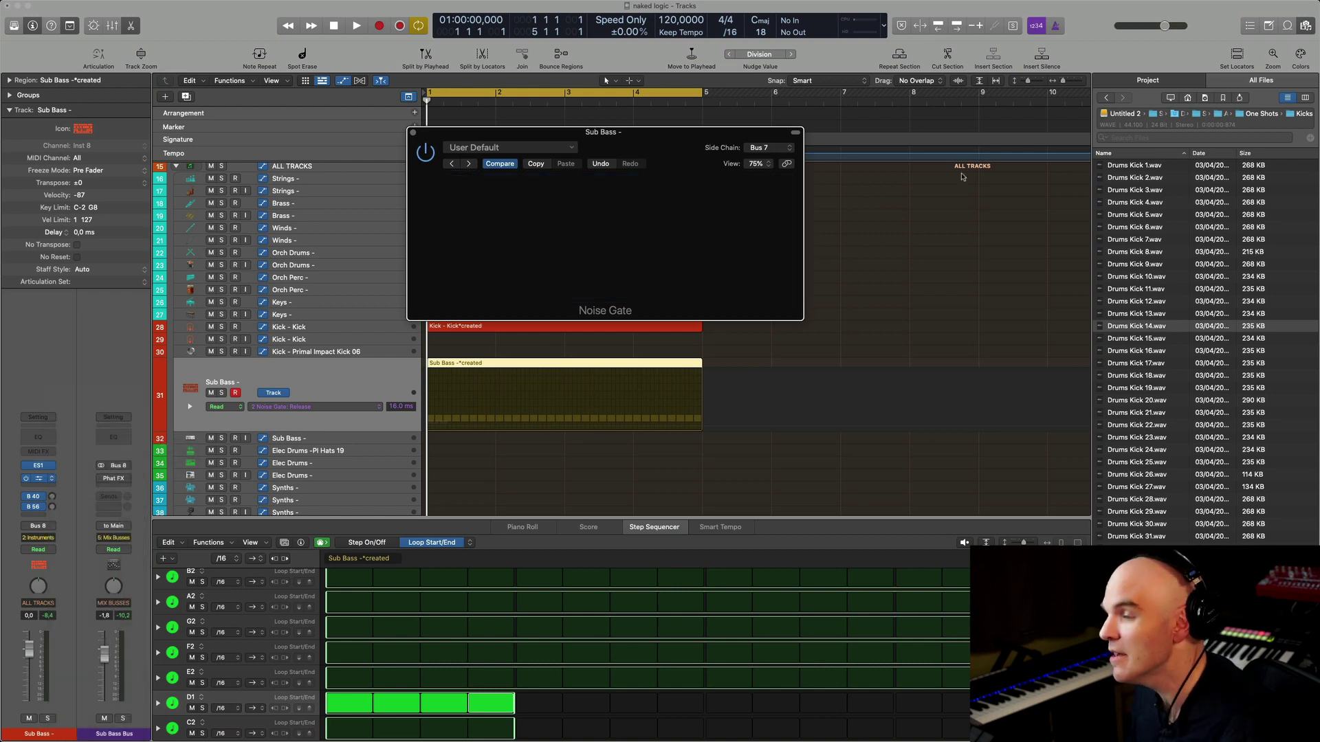
- Side-chain the compressor from Bus 7: threshold -24 dB, ratio about 1.6:1, Auto Gain off, Vintage FET model
click(828, 148)
mouse_move(825, 191)
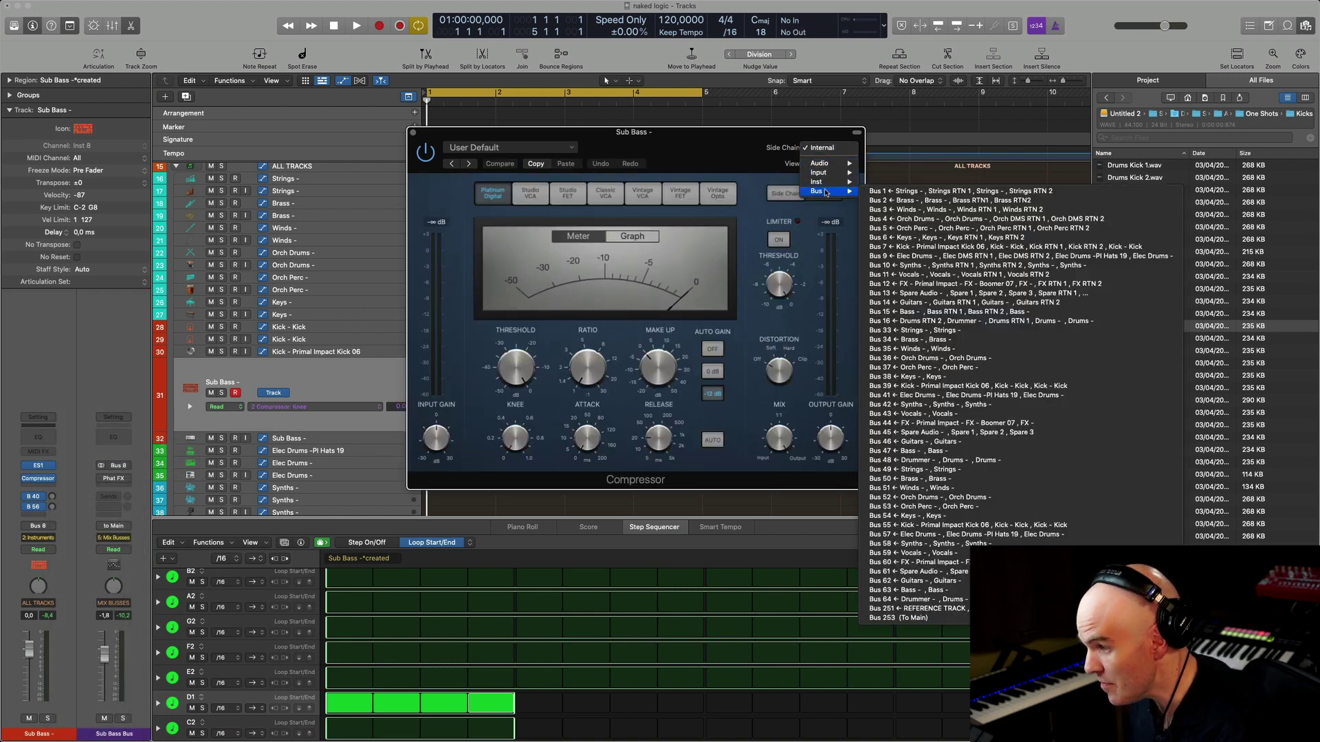
click(914, 247)
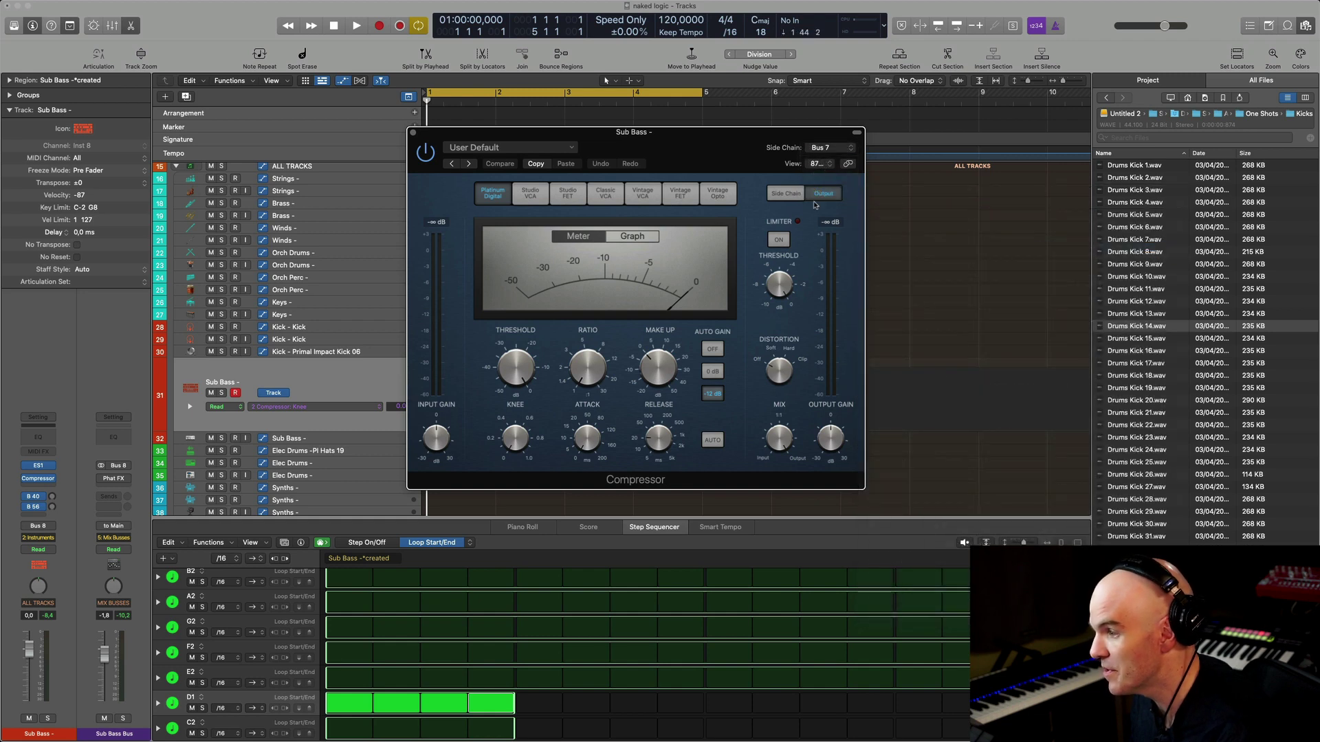
drag(515, 364, 518, 419)
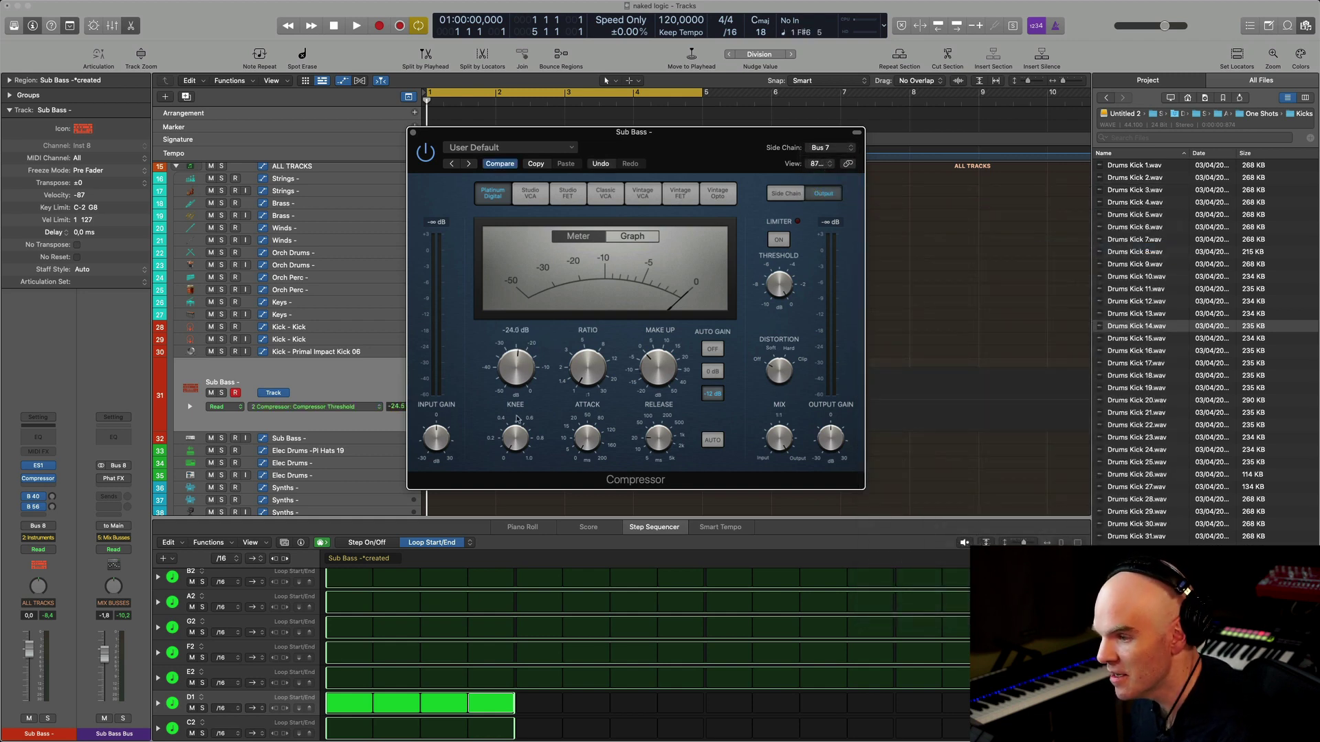
click(591, 337)
click(710, 348)
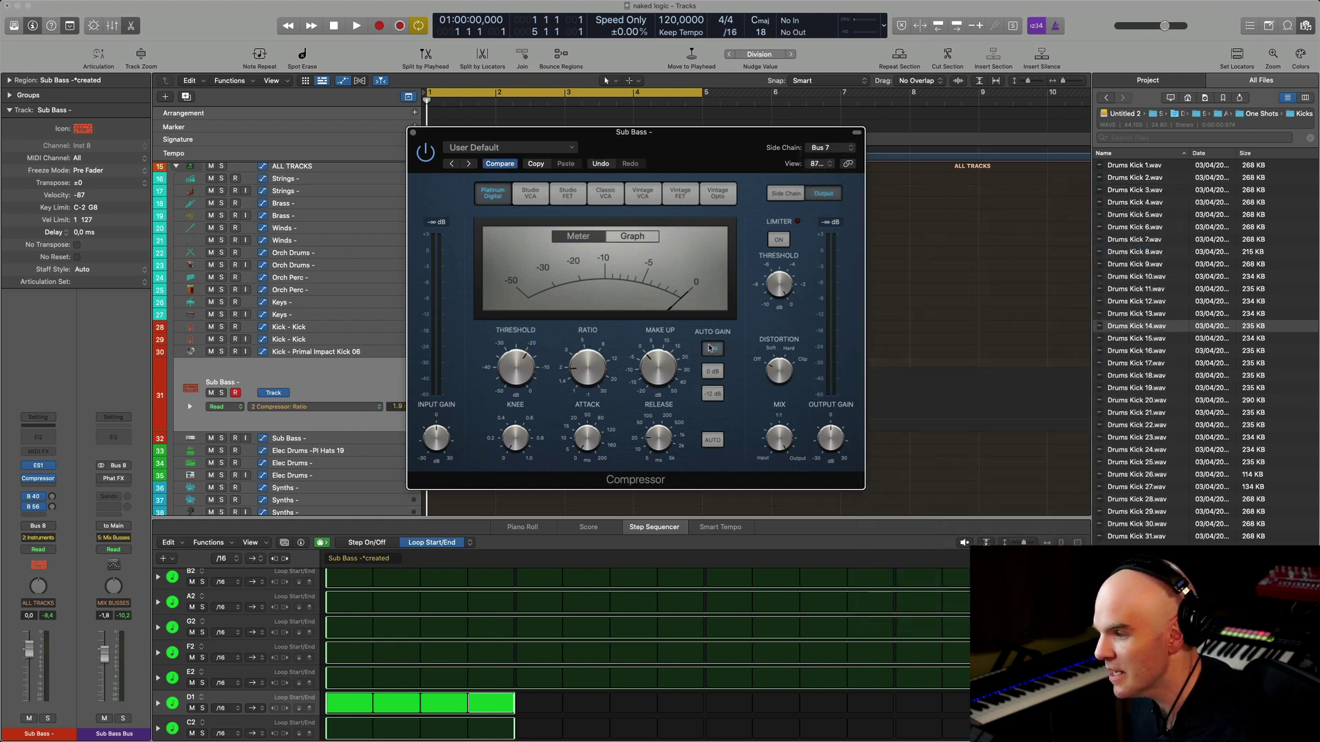
click(680, 193)
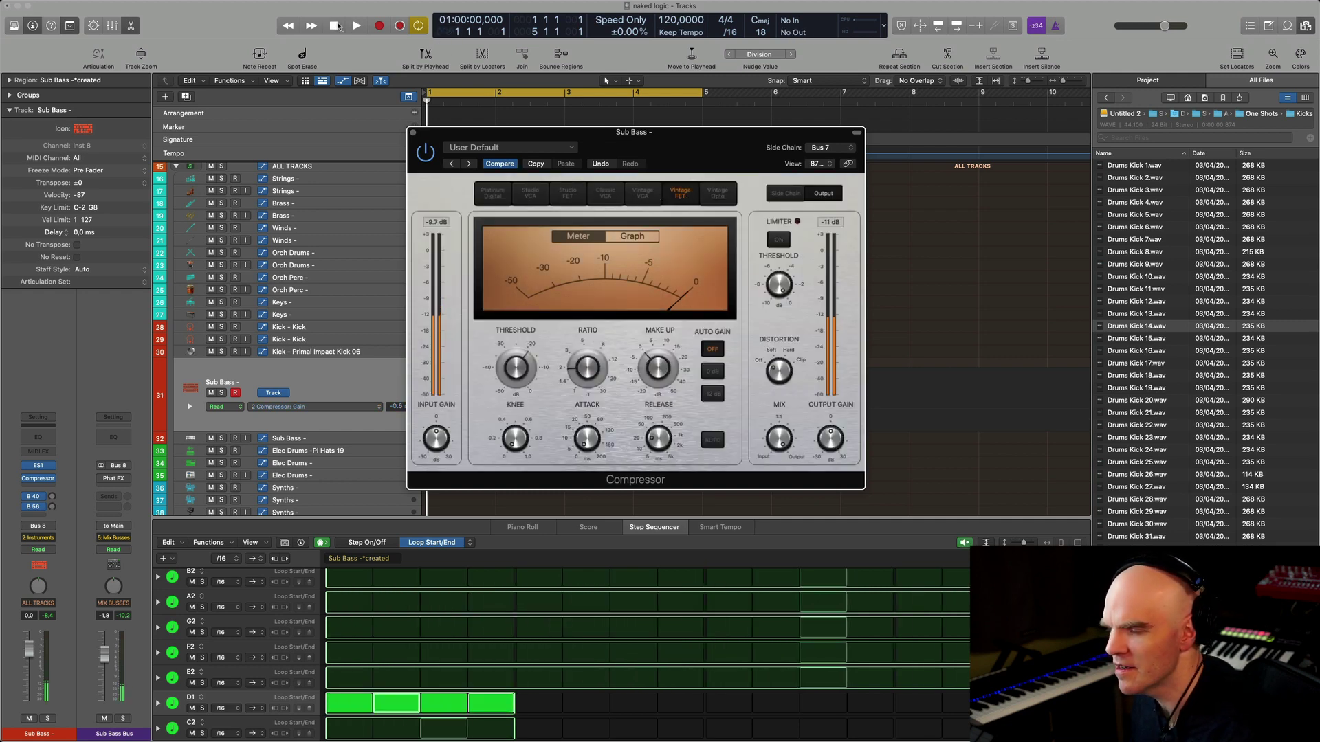
- While playing, set the compressor release to 57 ms and ratio to 14:1, then close its window
click(356, 26)
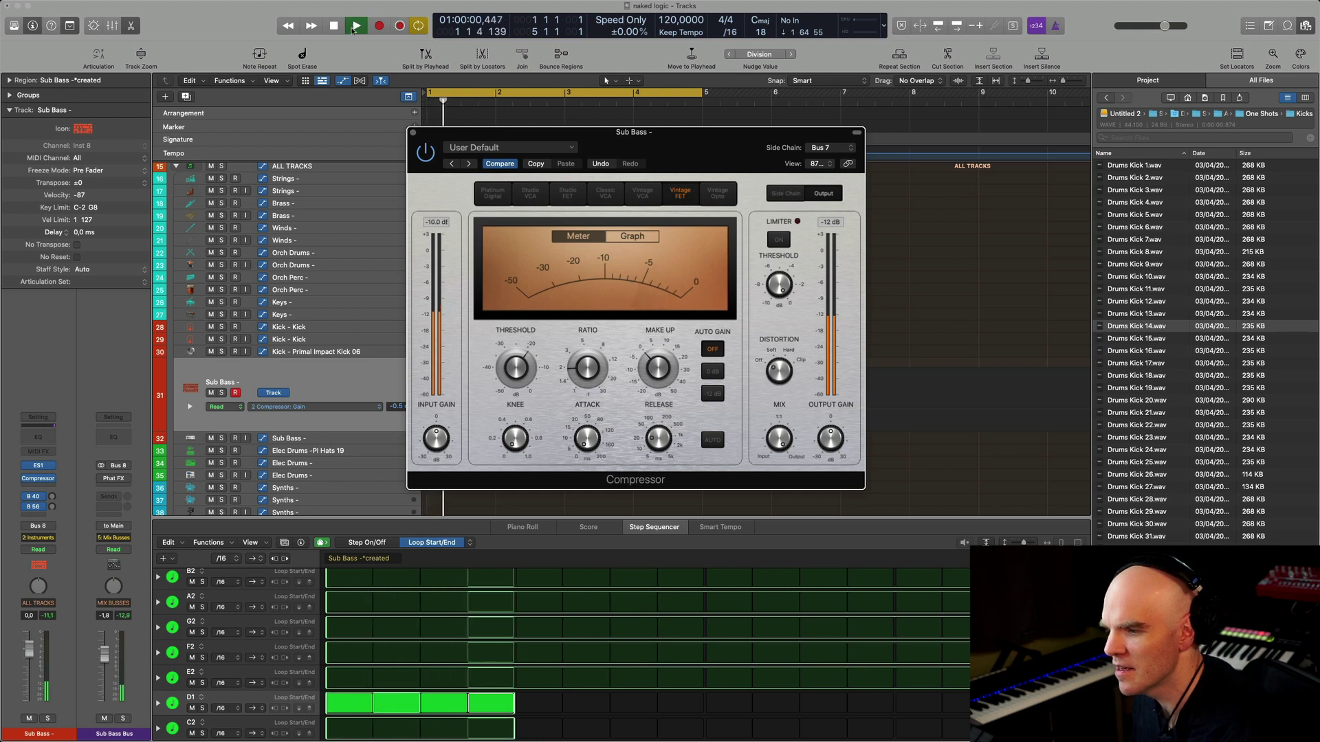
click(656, 437)
mouse_move(588, 369)
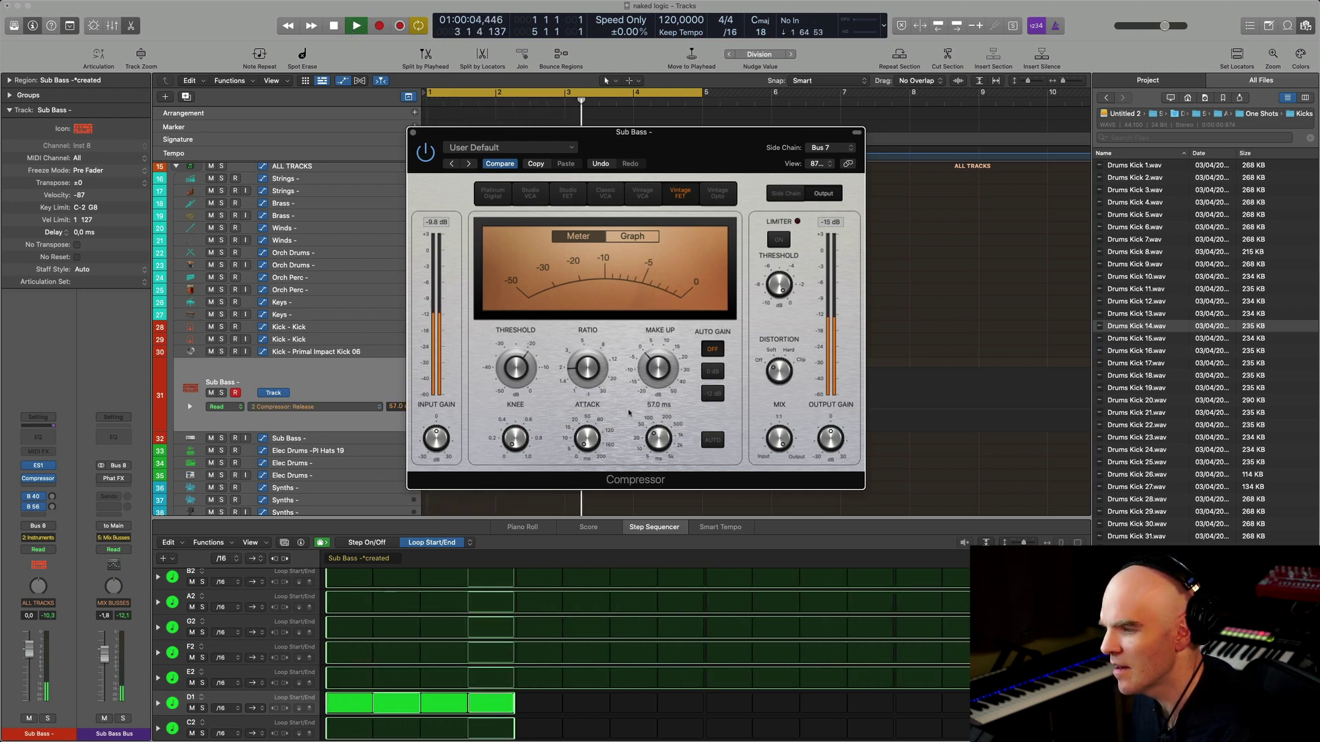
click(587, 369)
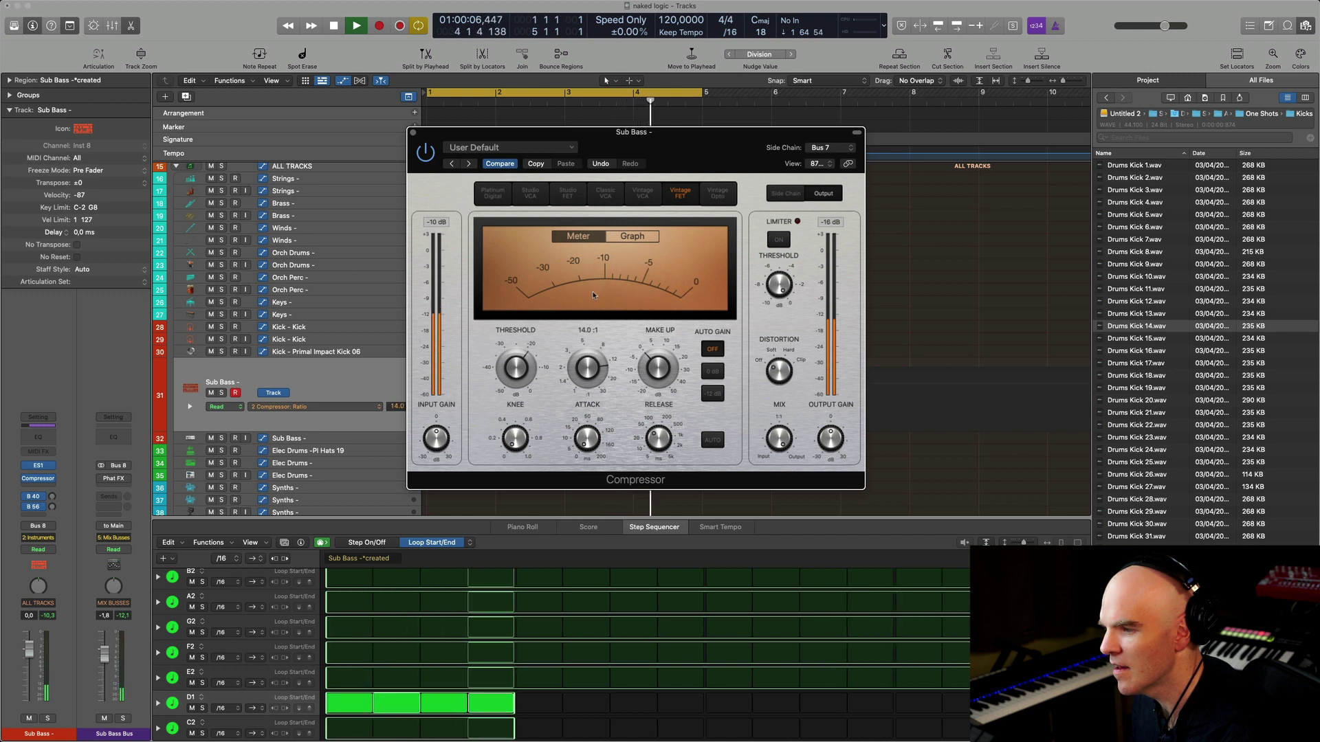
mouse_move(514, 375)
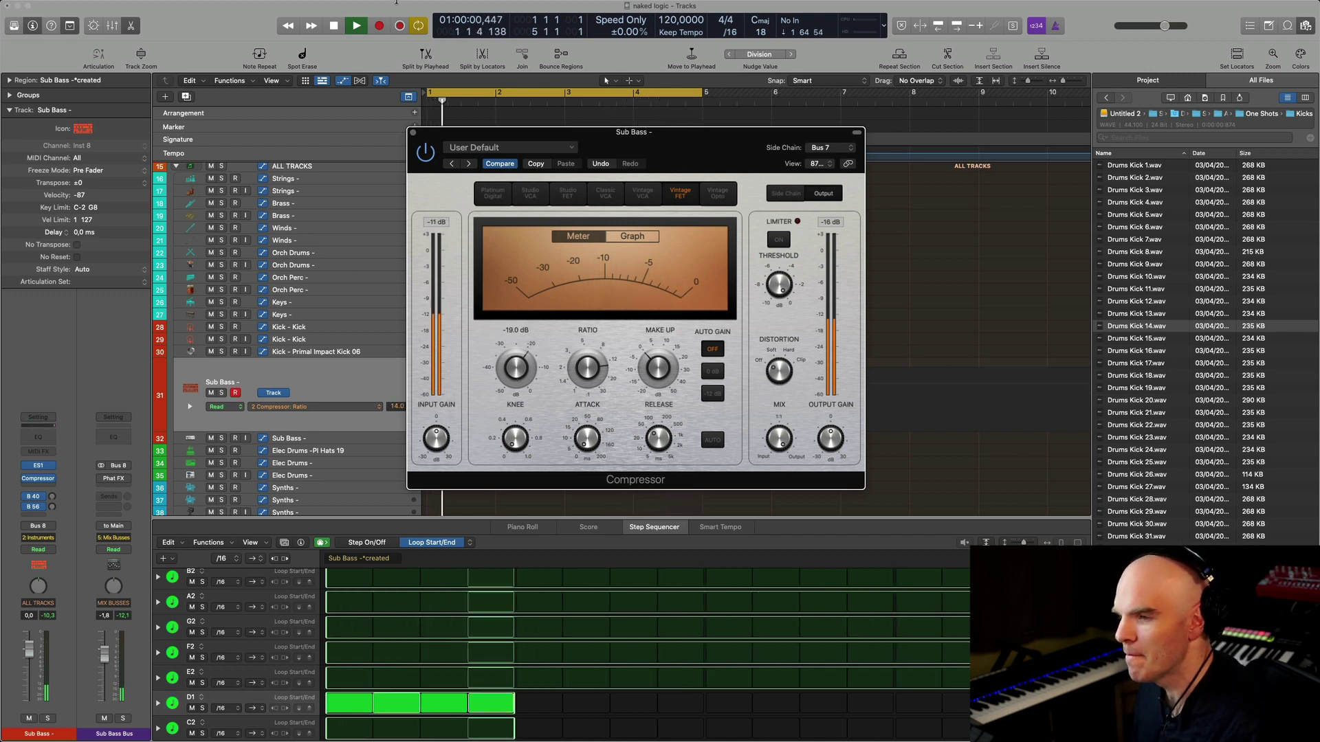
click(335, 27)
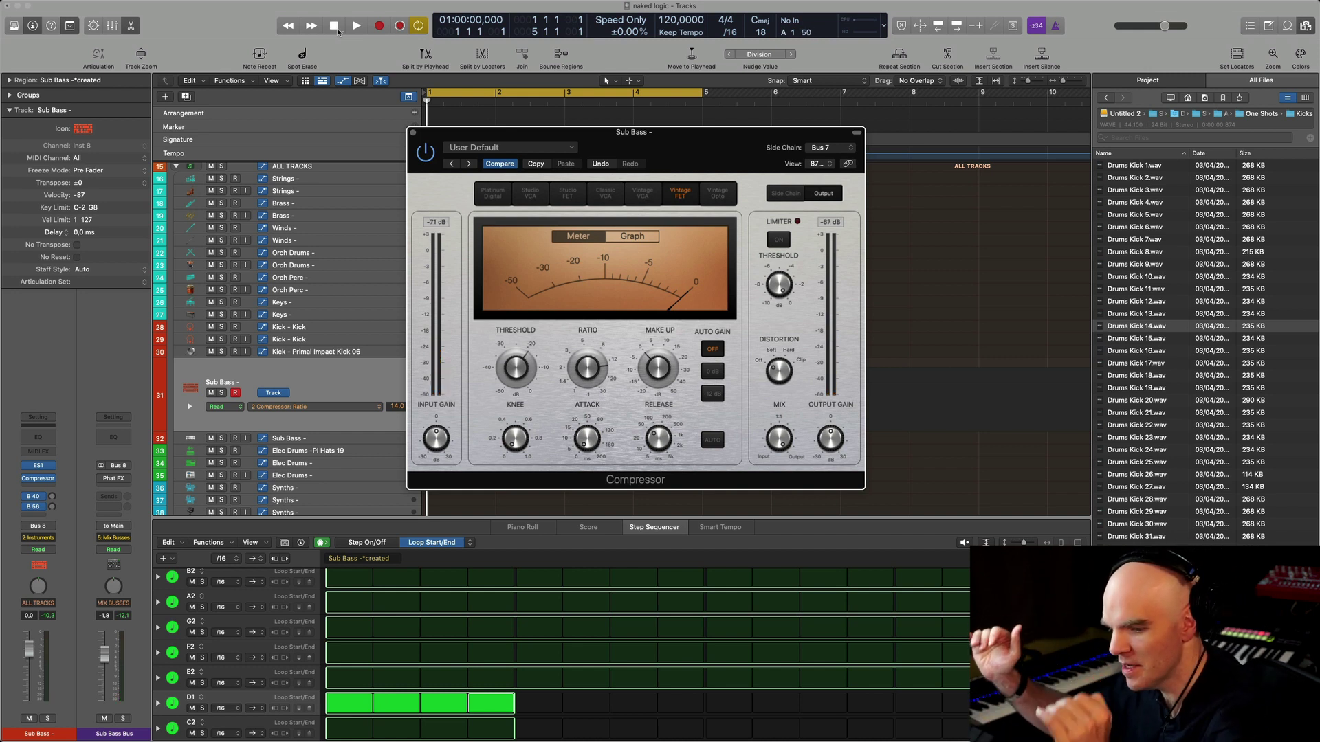
mouse_move(291, 7)
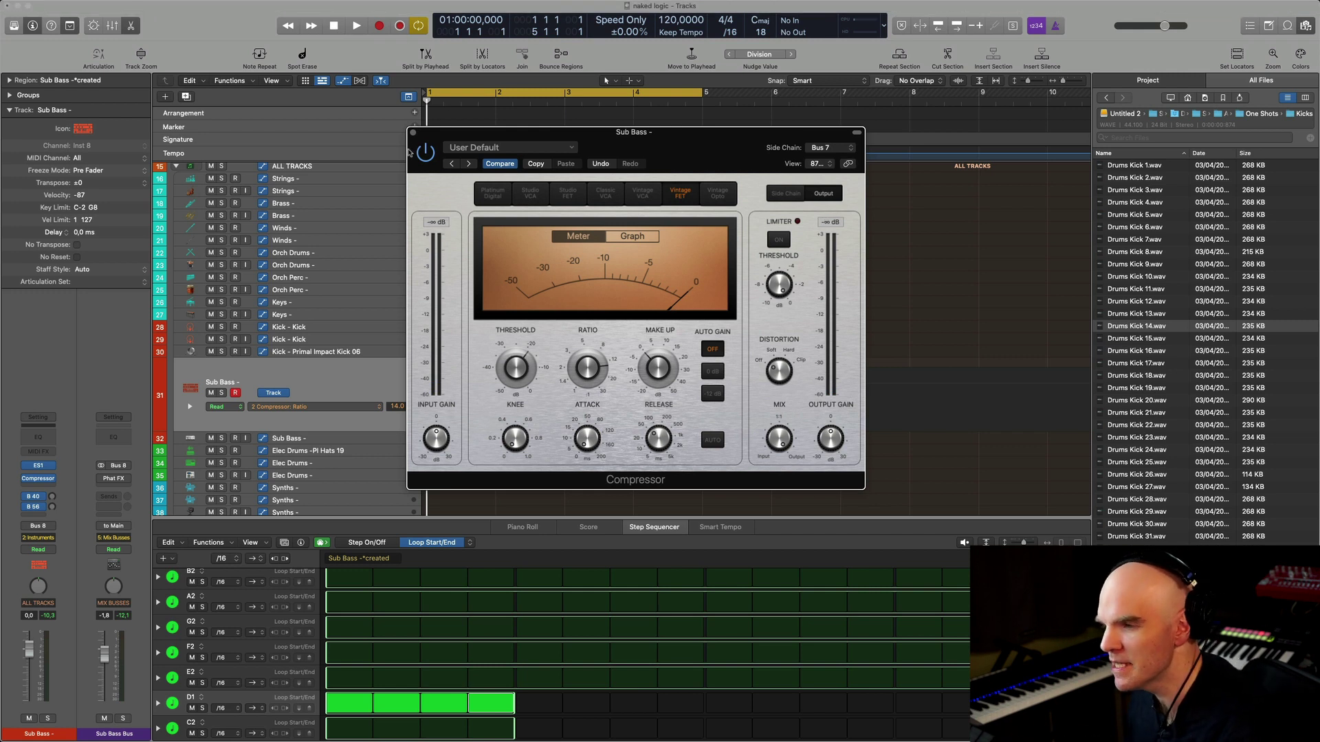
click(413, 132)
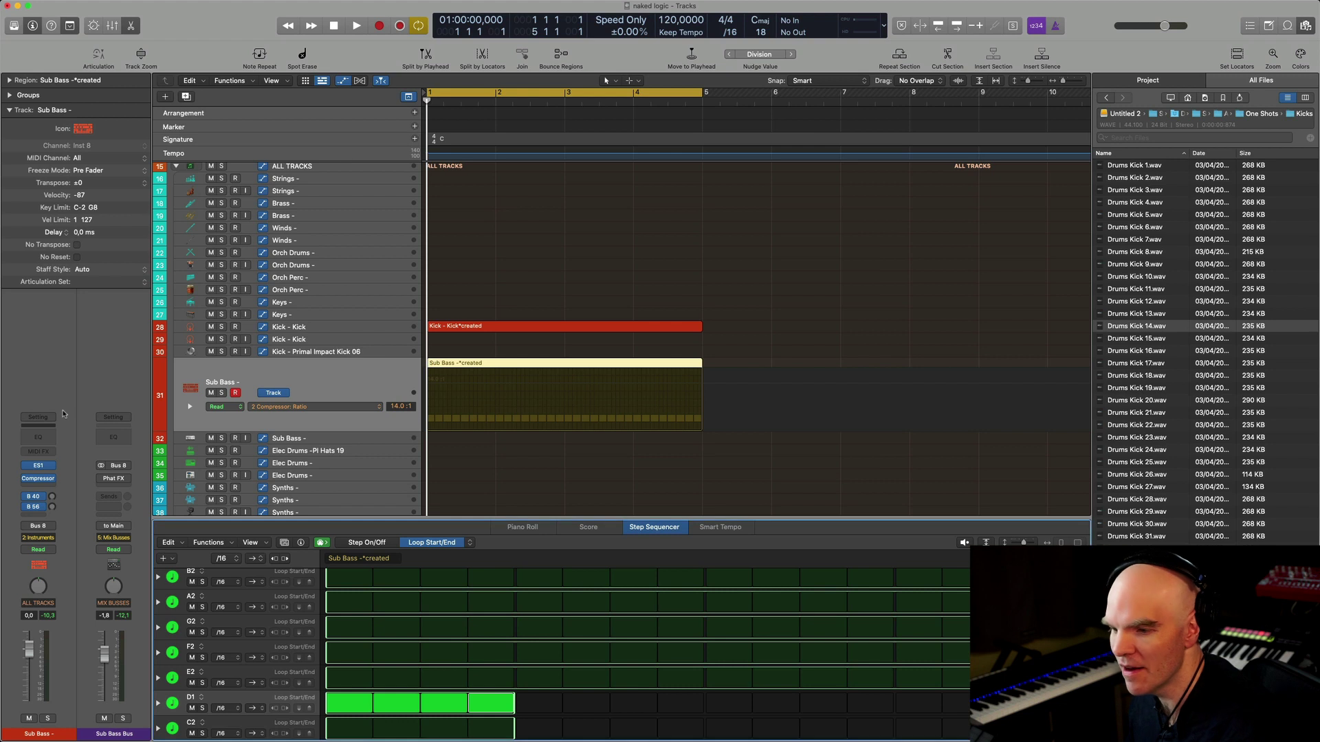
- Insert Space Designer reverb after the compressor on the Sub Bass track
click(39, 477)
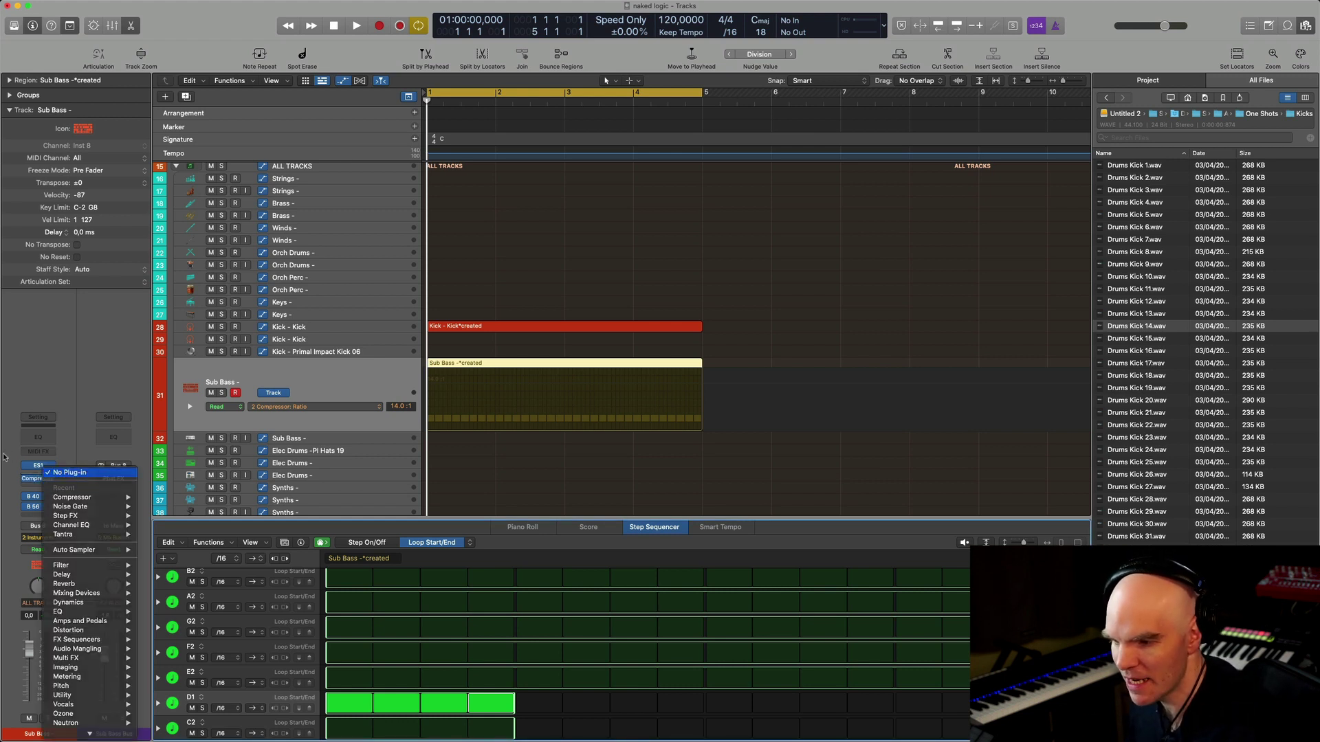
click(36, 477)
click(38, 477)
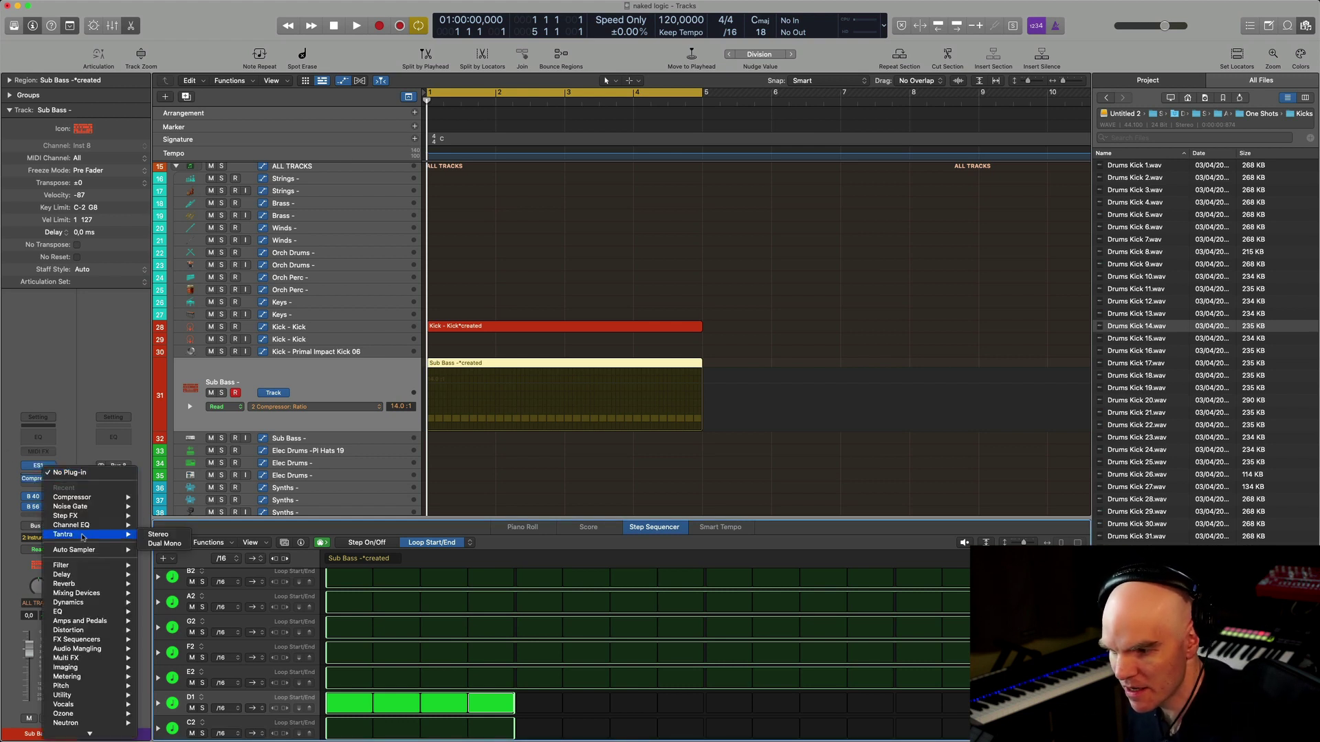
mouse_move(88, 520)
mouse_move(93, 584)
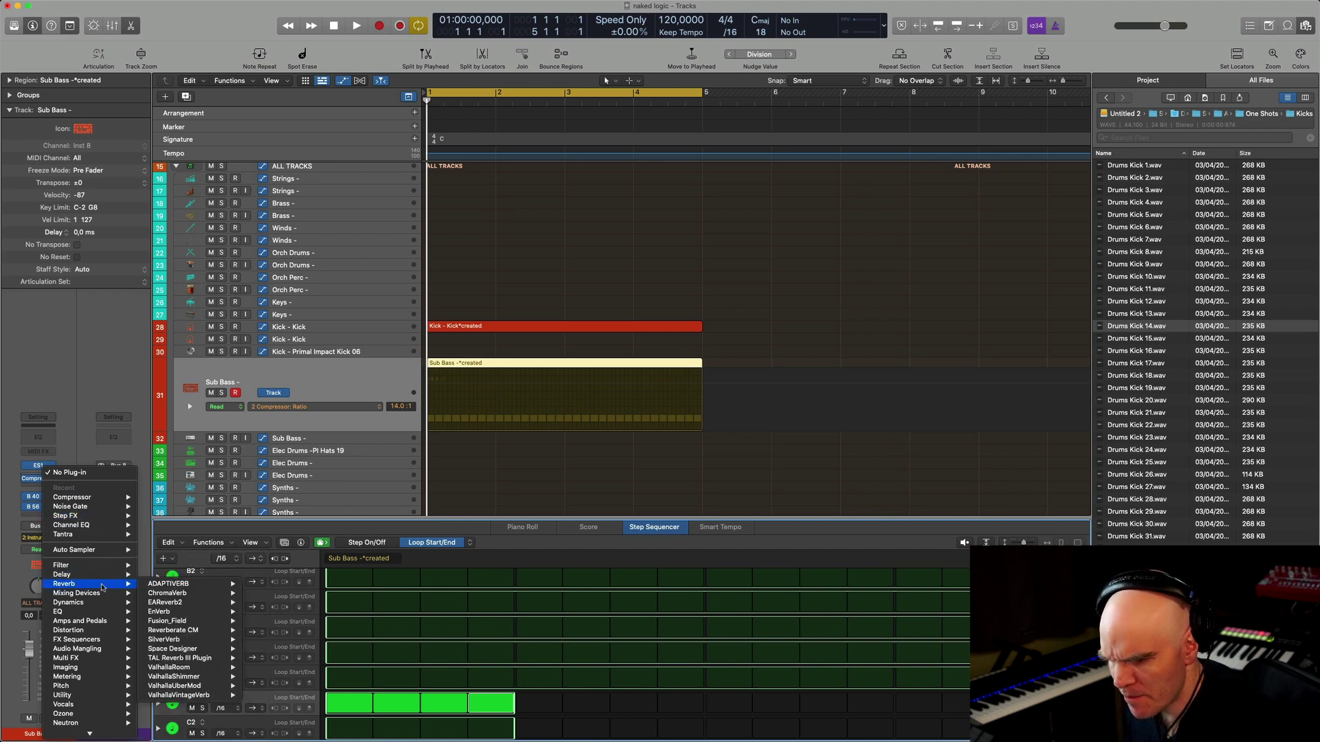
mouse_move(199, 650)
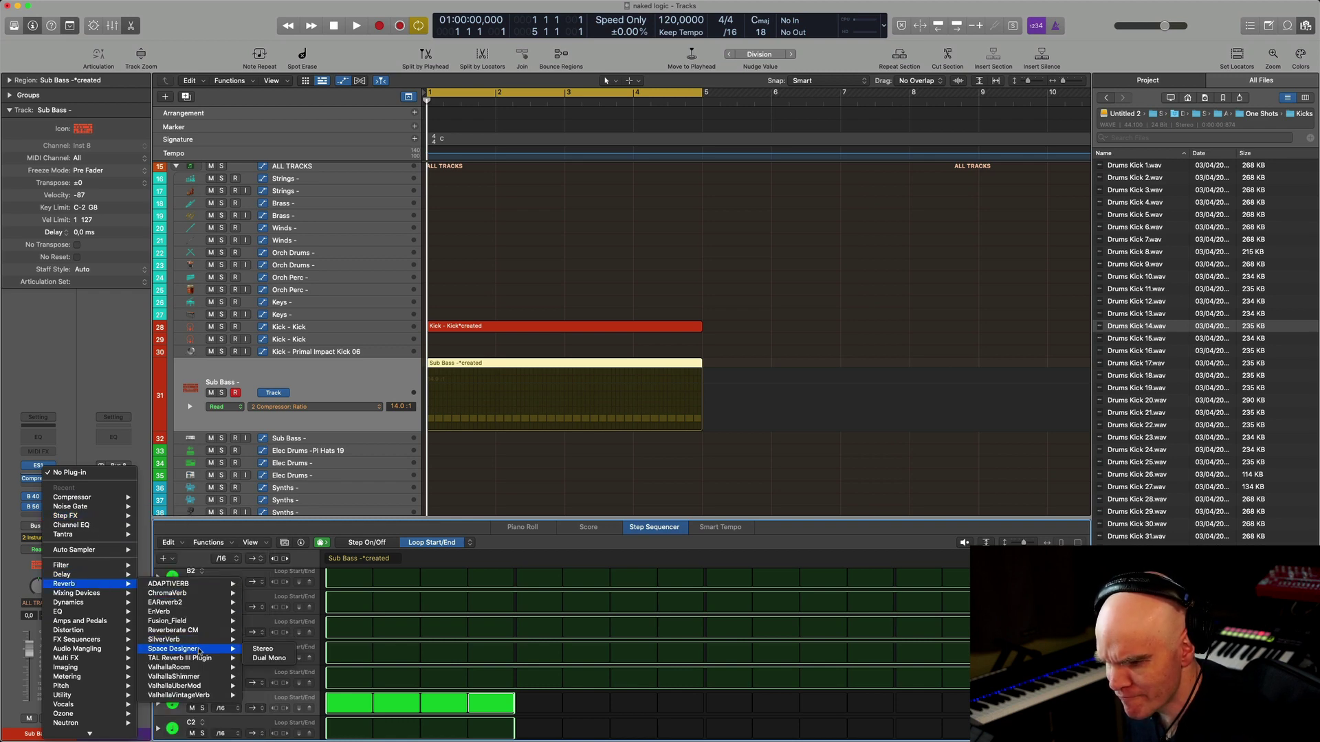
click(615, 279)
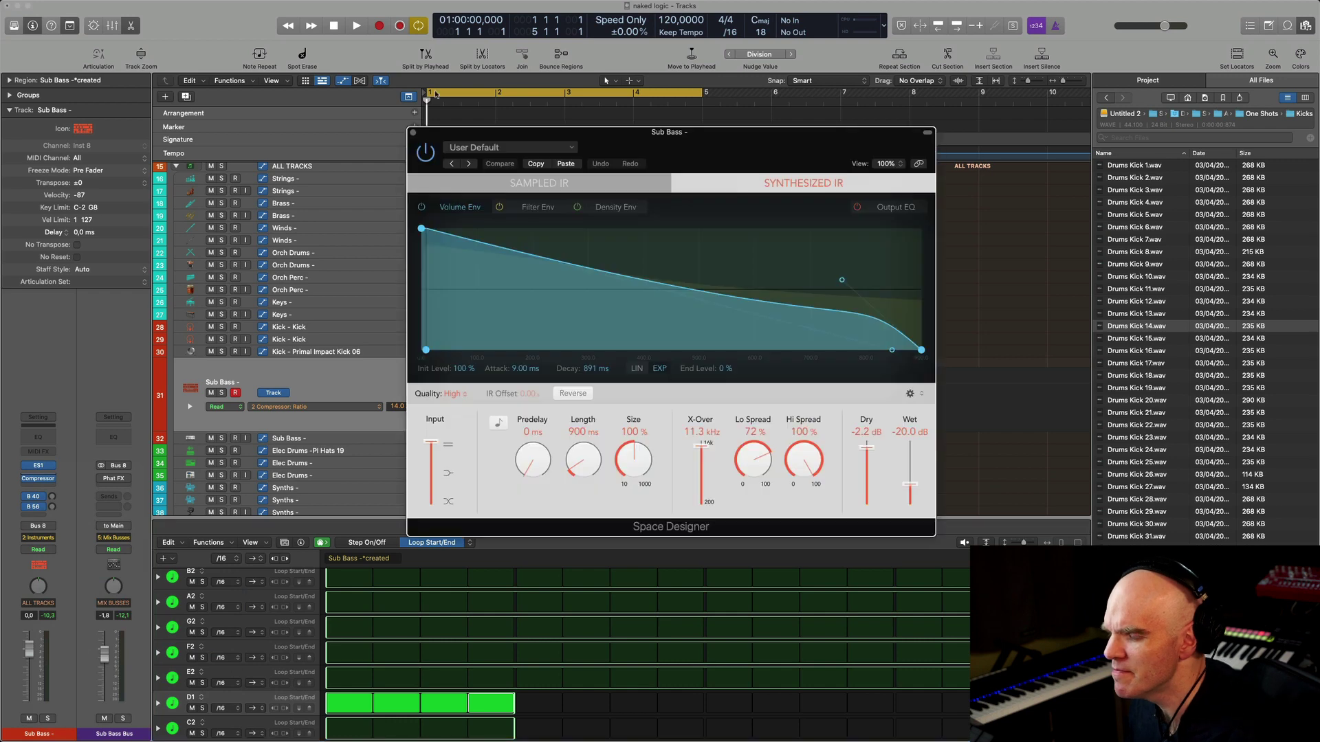
- Load the 120 BPM Spinning Gears reverb preset and raise the dry and wet levels
click(481, 147)
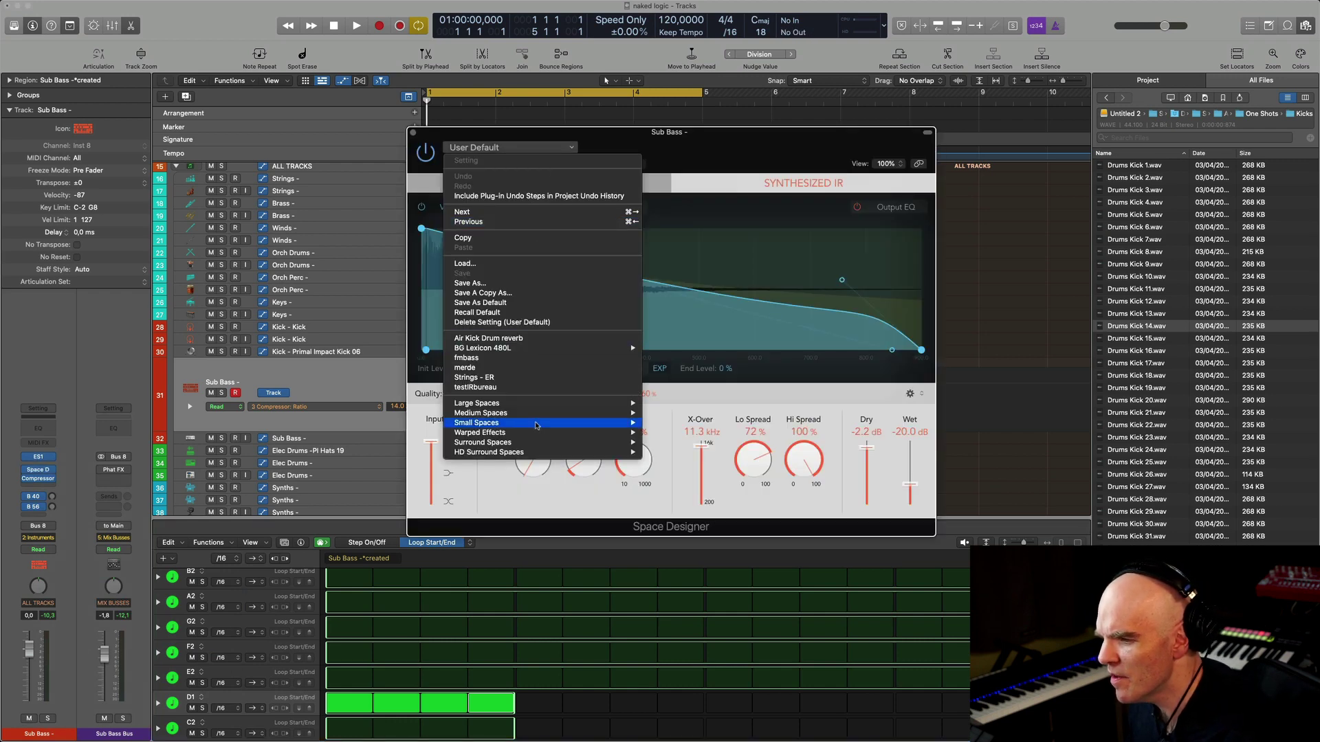
mouse_move(538, 432)
mouse_move(646, 442)
mouse_move(690, 460)
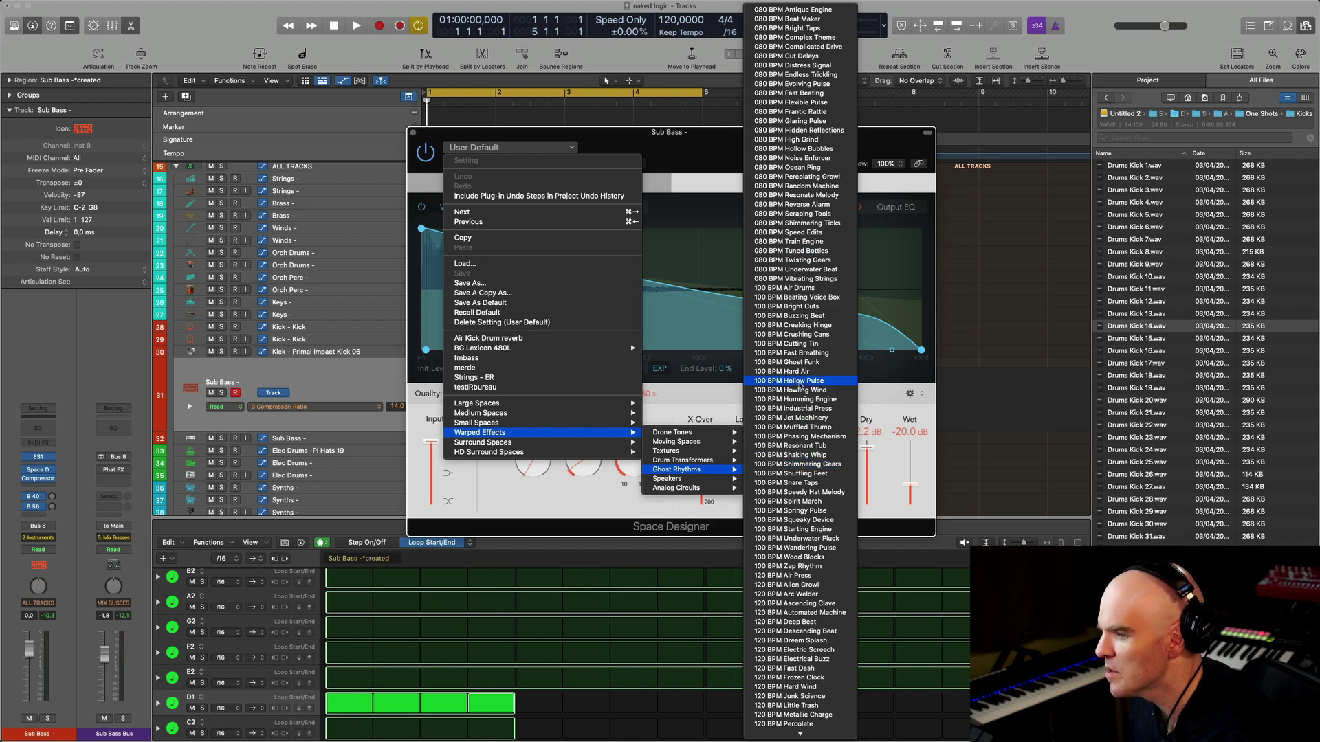
scroll(800, 381, down, 3)
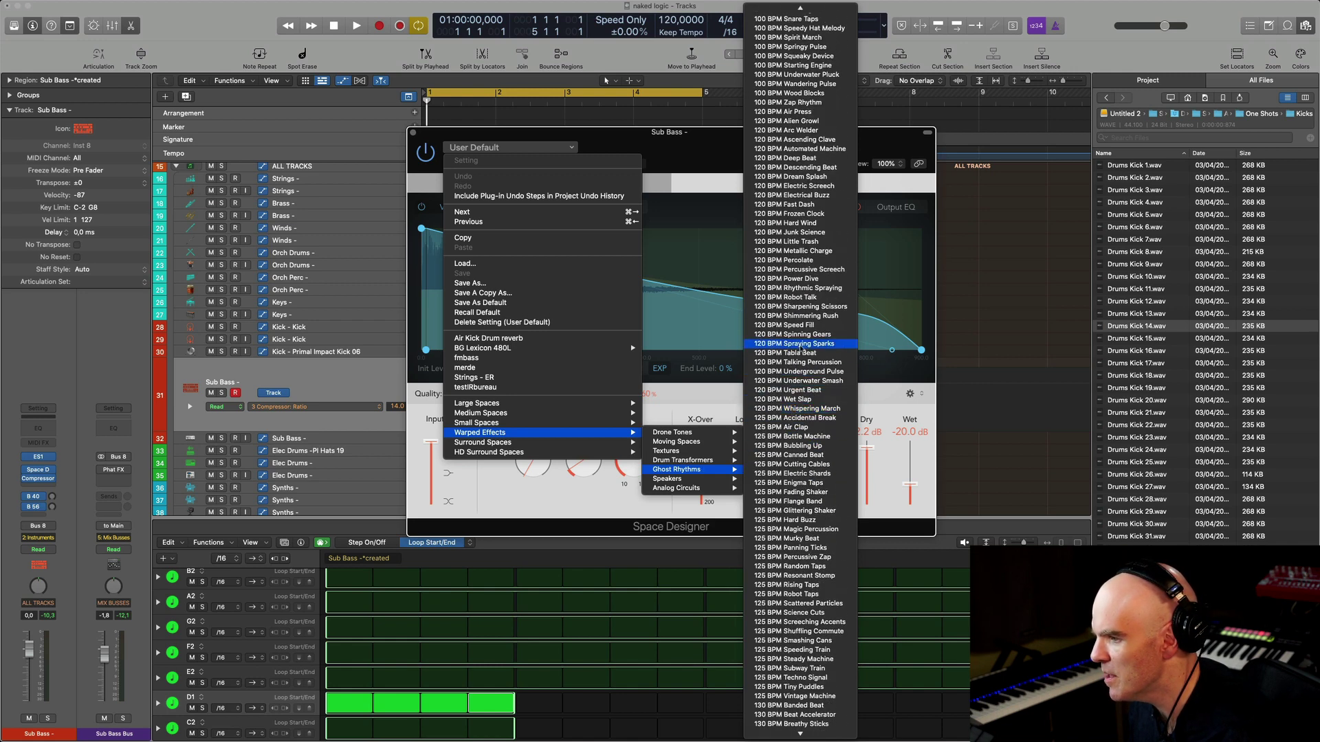
click(803, 336)
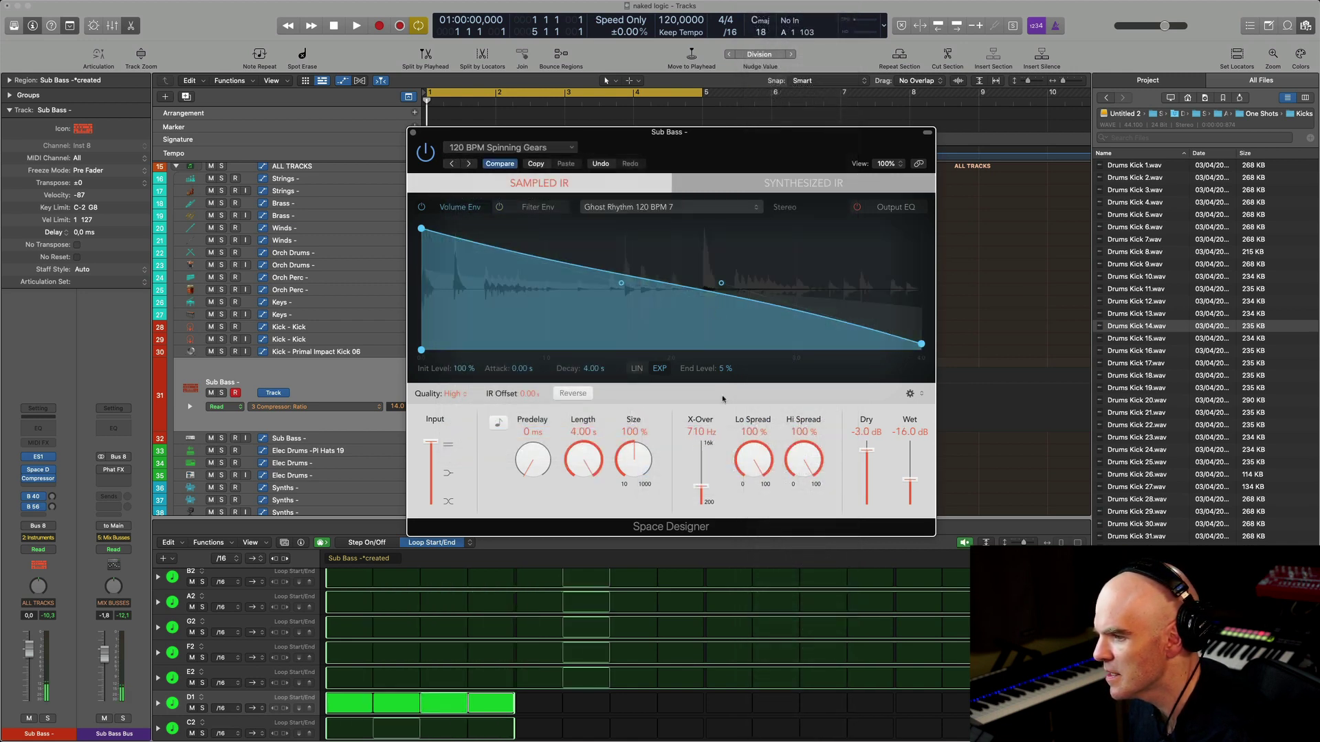
drag(897, 486, 895, 459)
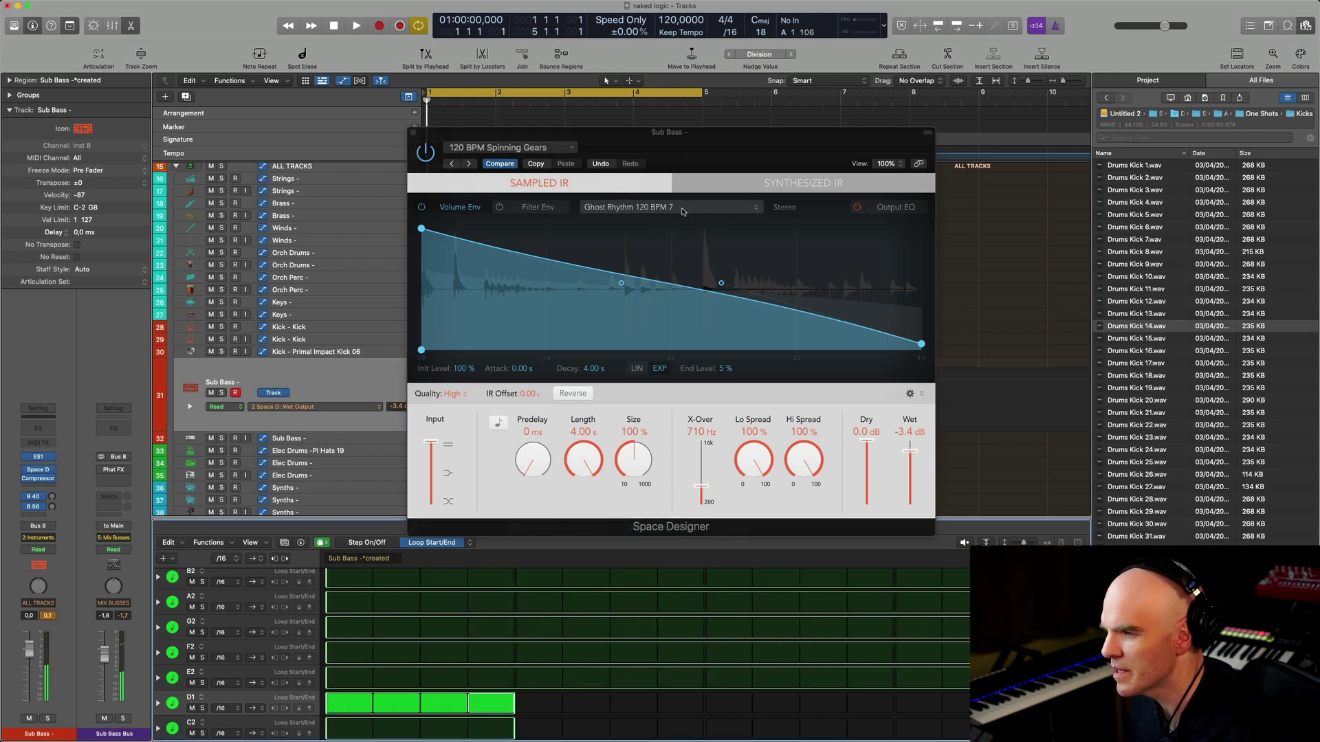
- Switch to the 120 BPM Speed Fill preset with Dry at 0.0 dB and Wet at -3.6 dB
click(451, 163)
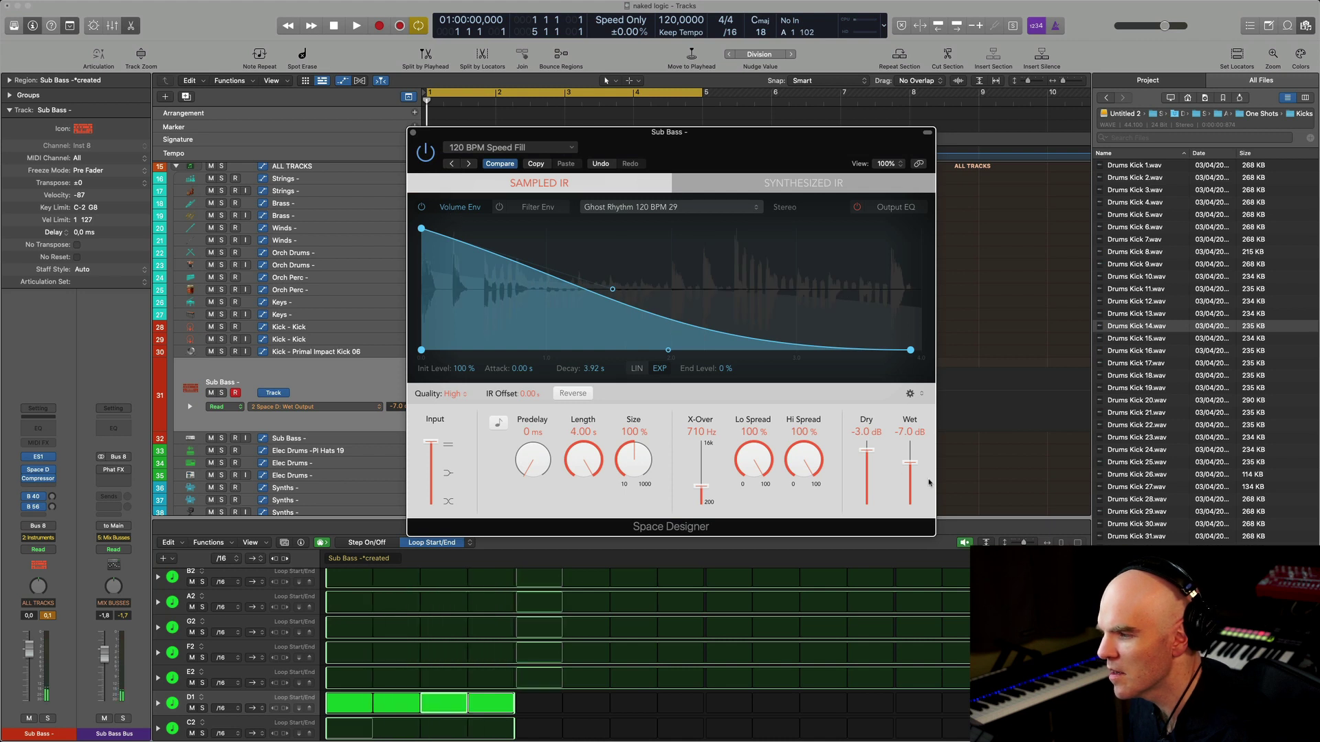
drag(867, 450, 867, 441)
drag(910, 462, 913, 453)
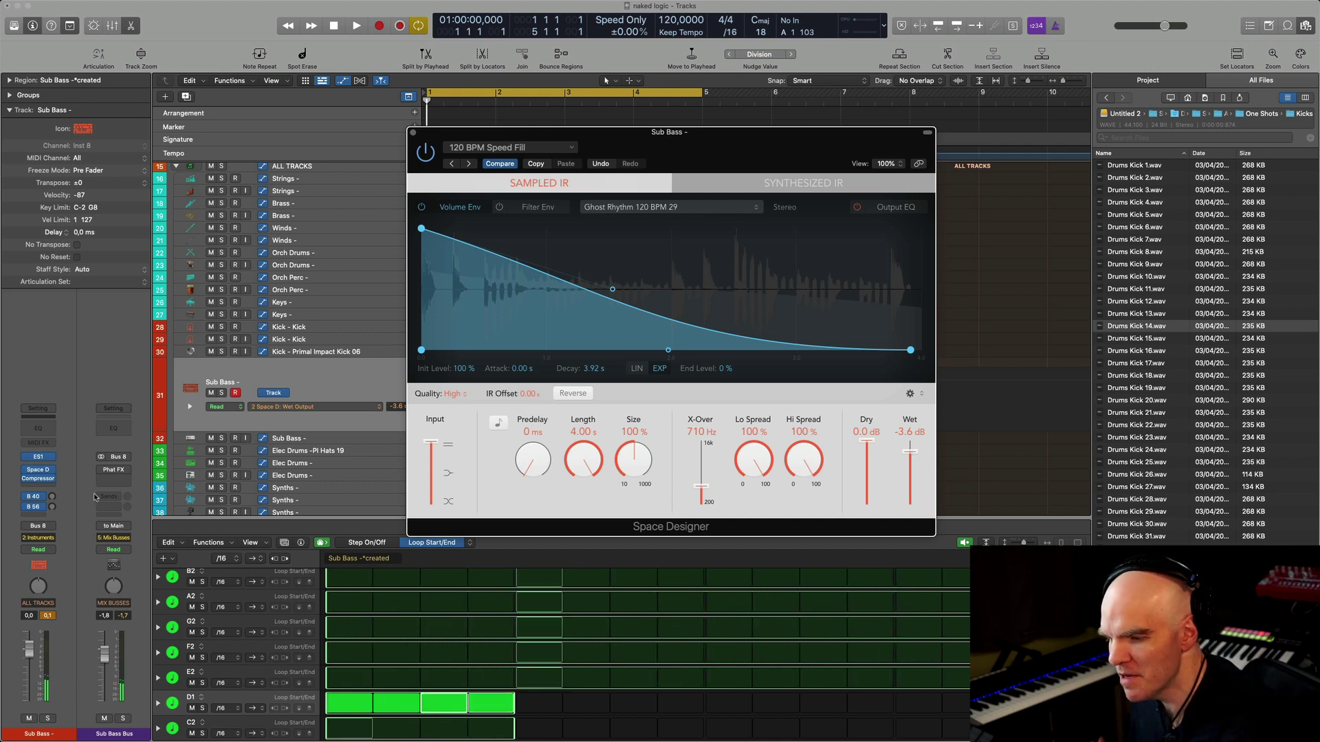
mouse_move(41, 482)
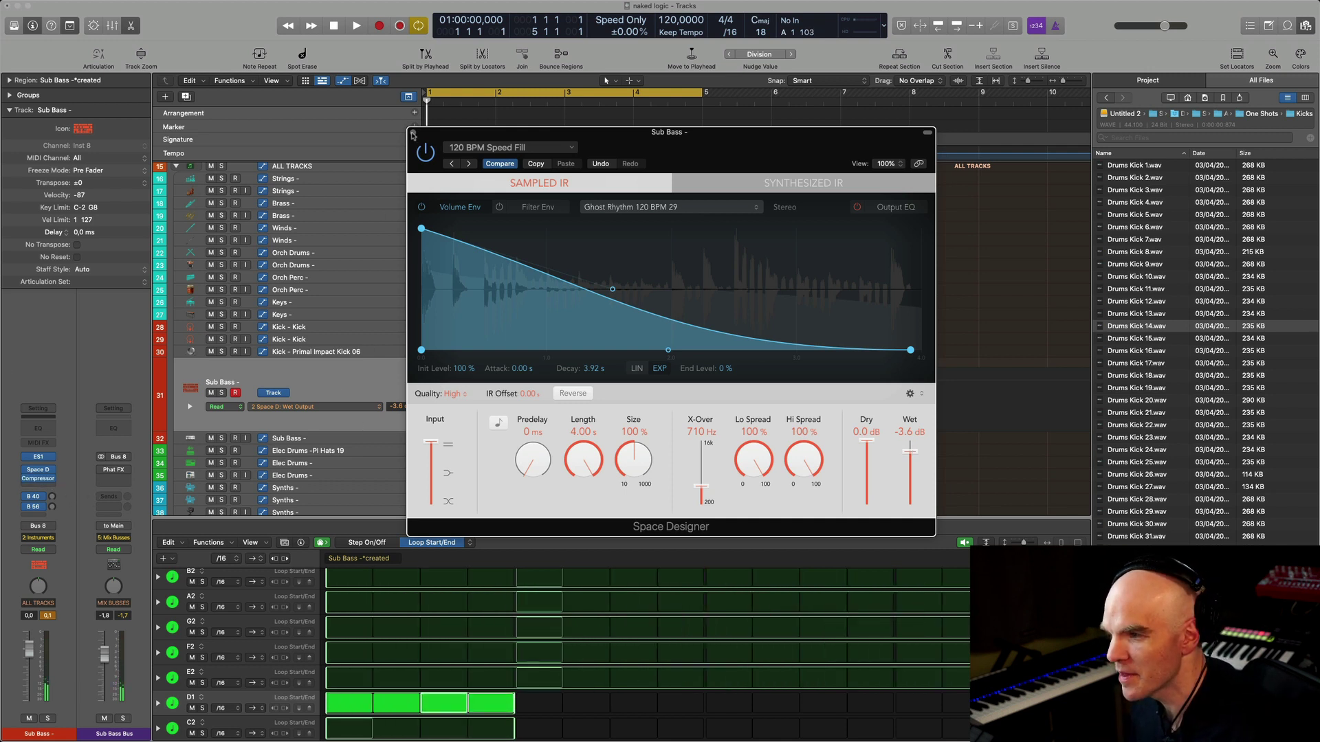
click(337, 26)
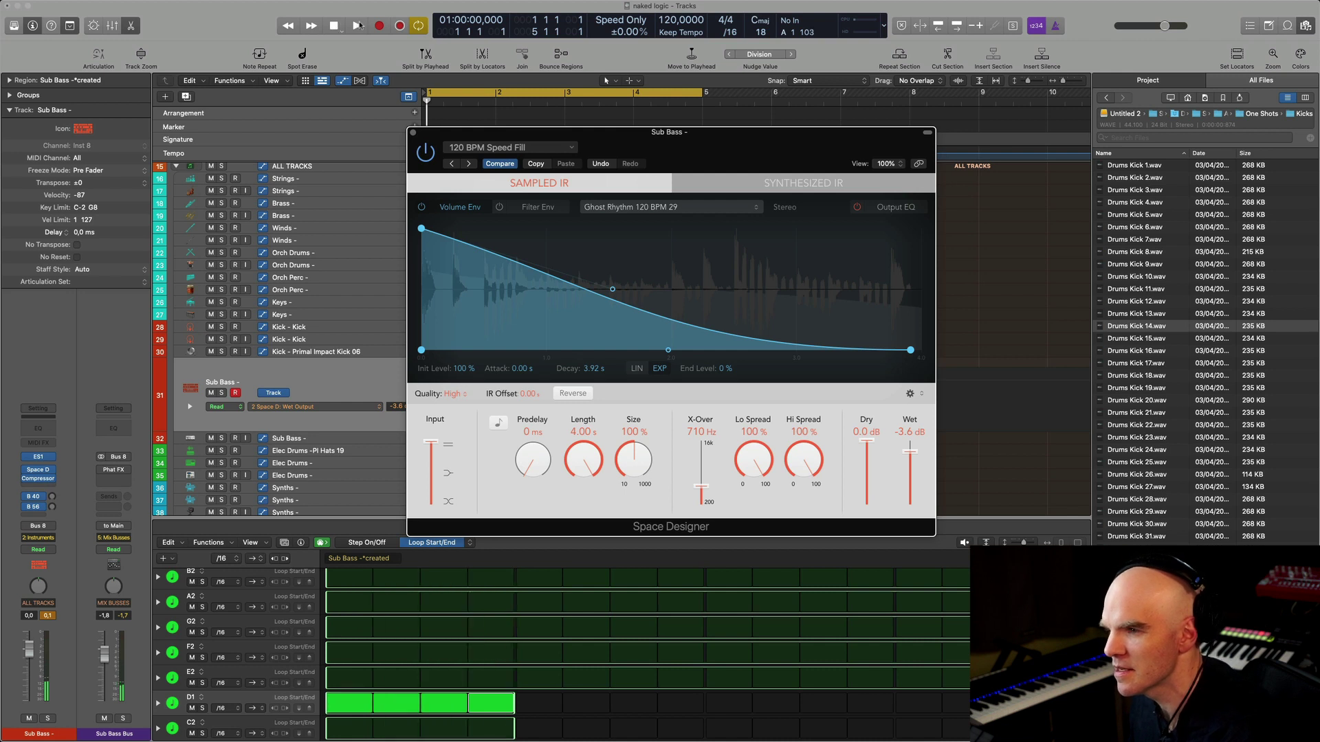
key(v)
click(356, 25)
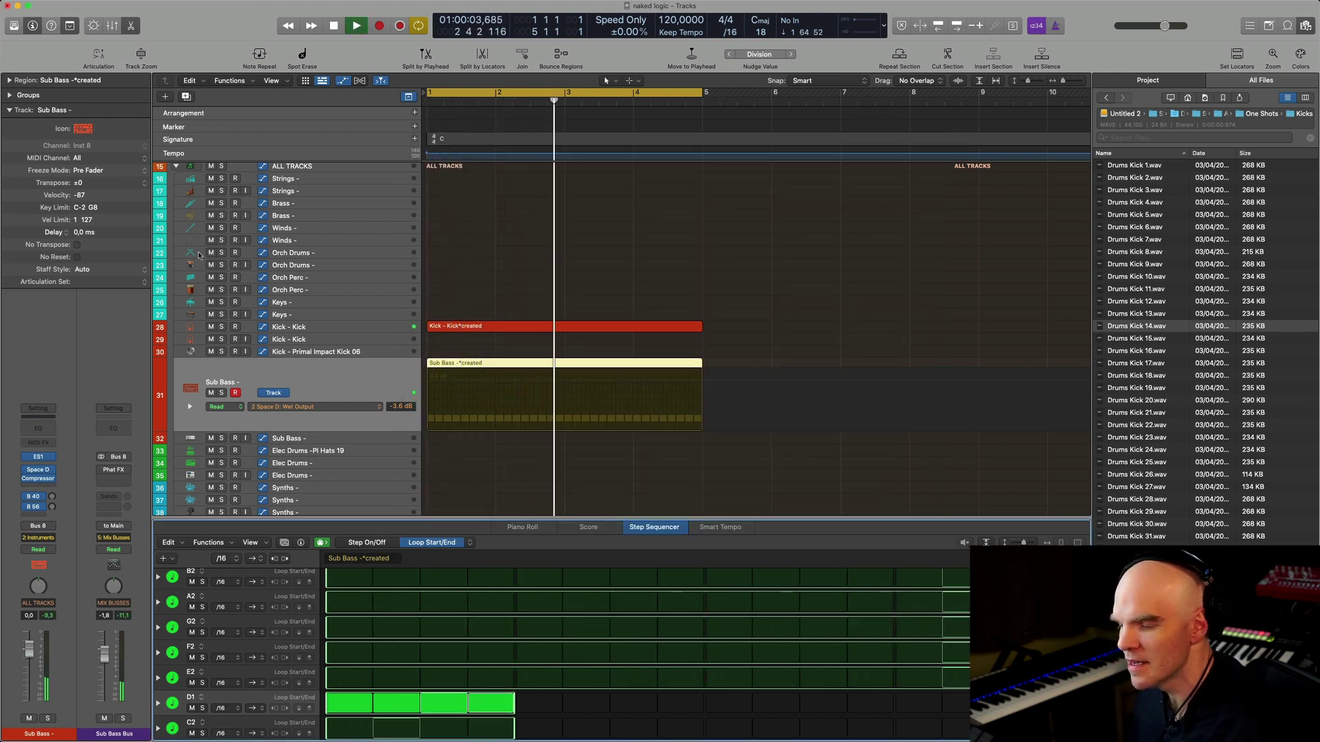
- Stop playback and bypass the Sub Bass track's Compressor insert
click(333, 26)
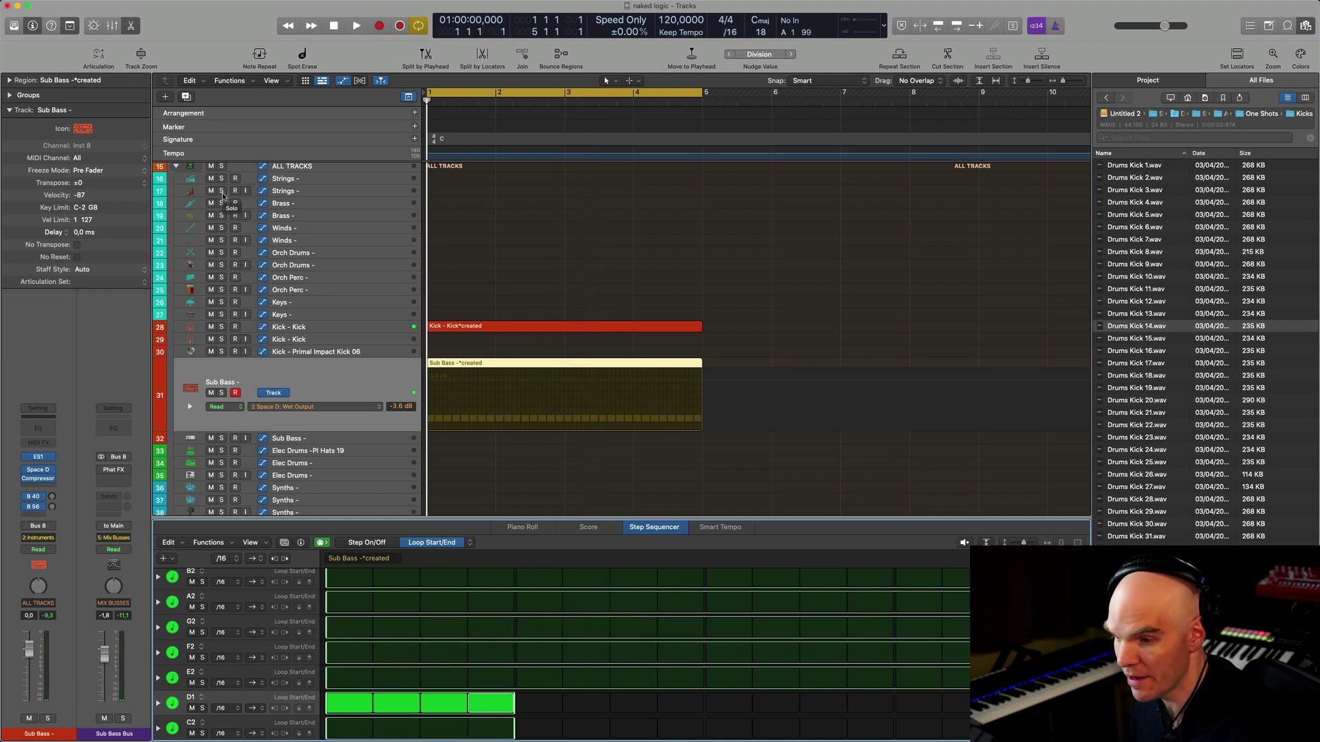
click(25, 479)
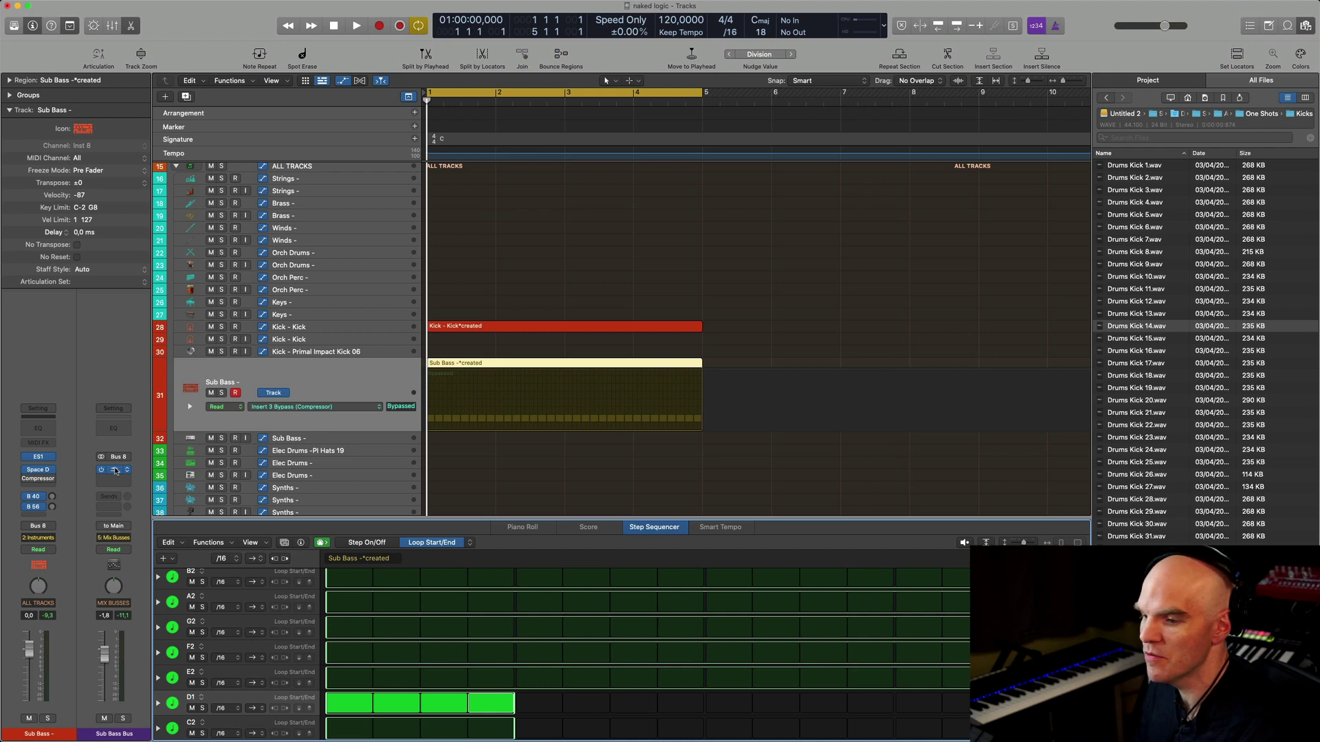
- Open Phat FX on the Sub Bass Bus, target its envelope follower to Bandpass Reject Mix, Low near 550 Hz
click(114, 470)
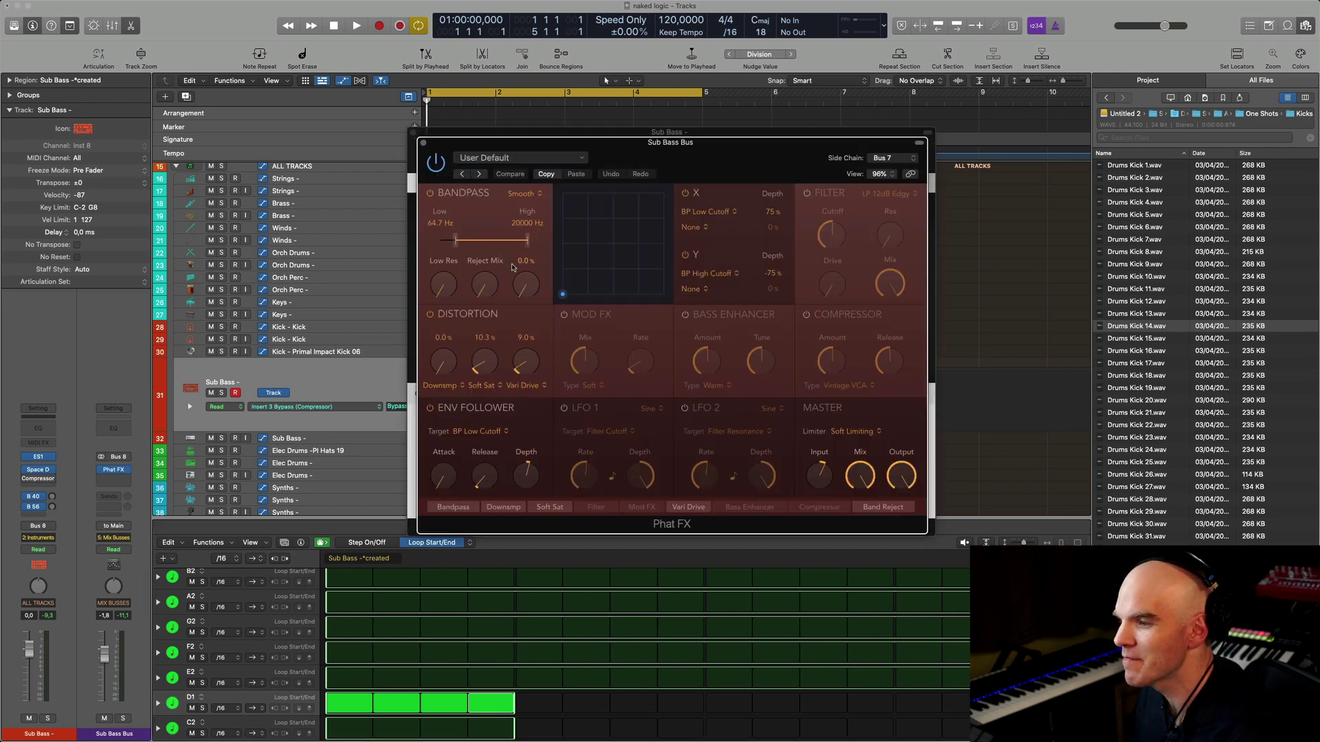
click(473, 430)
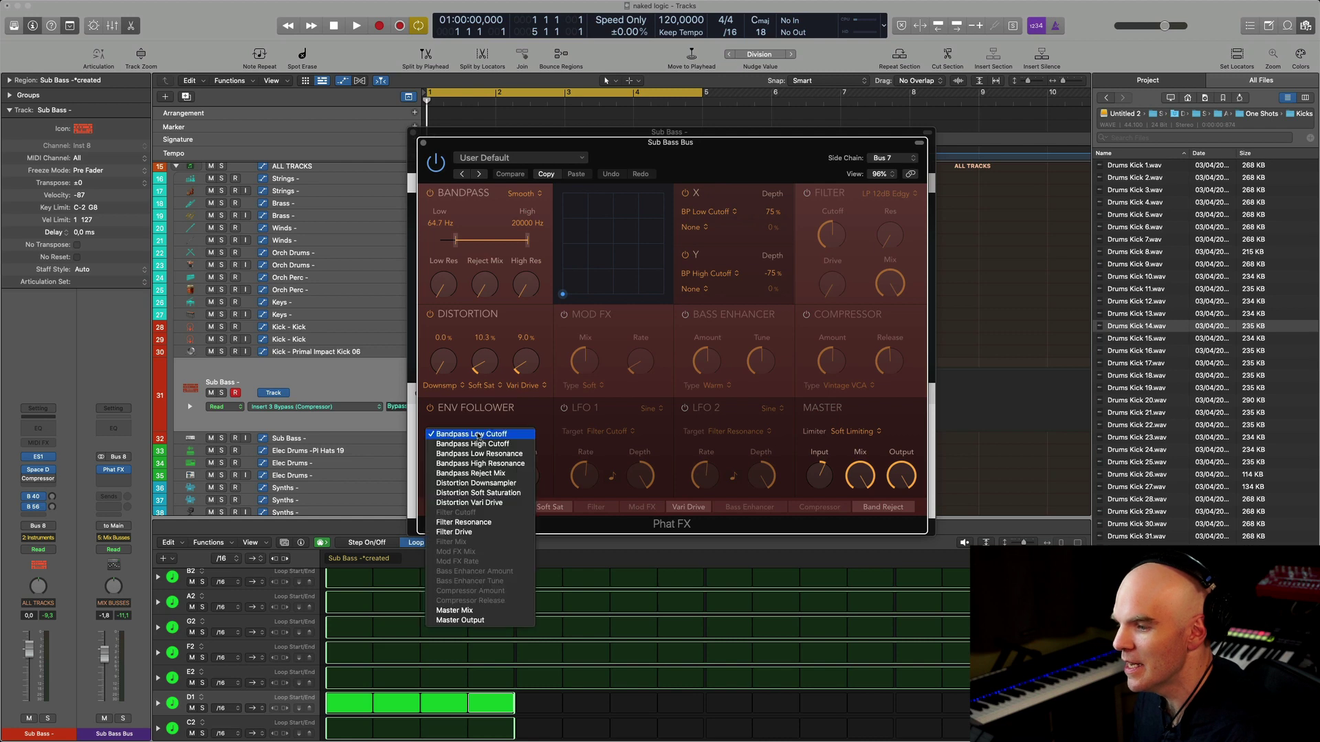
click(505, 475)
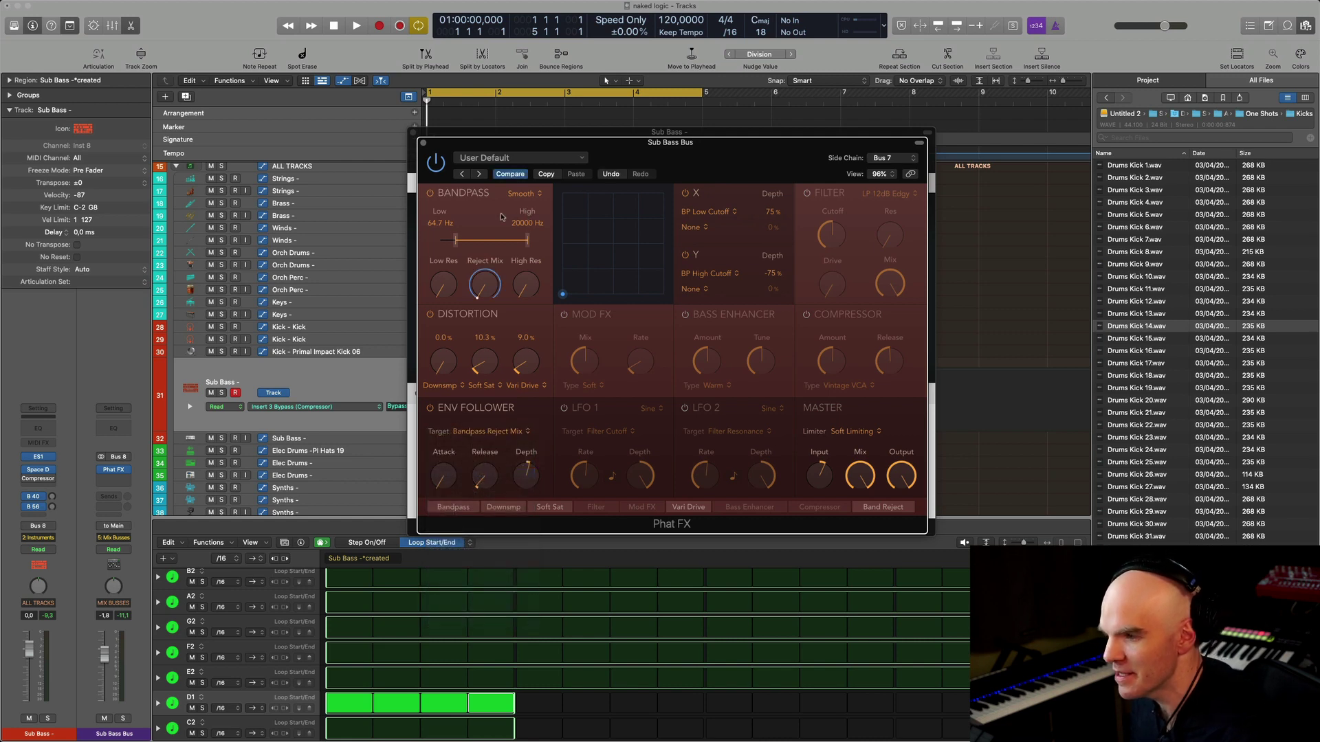
drag(454, 247, 484, 249)
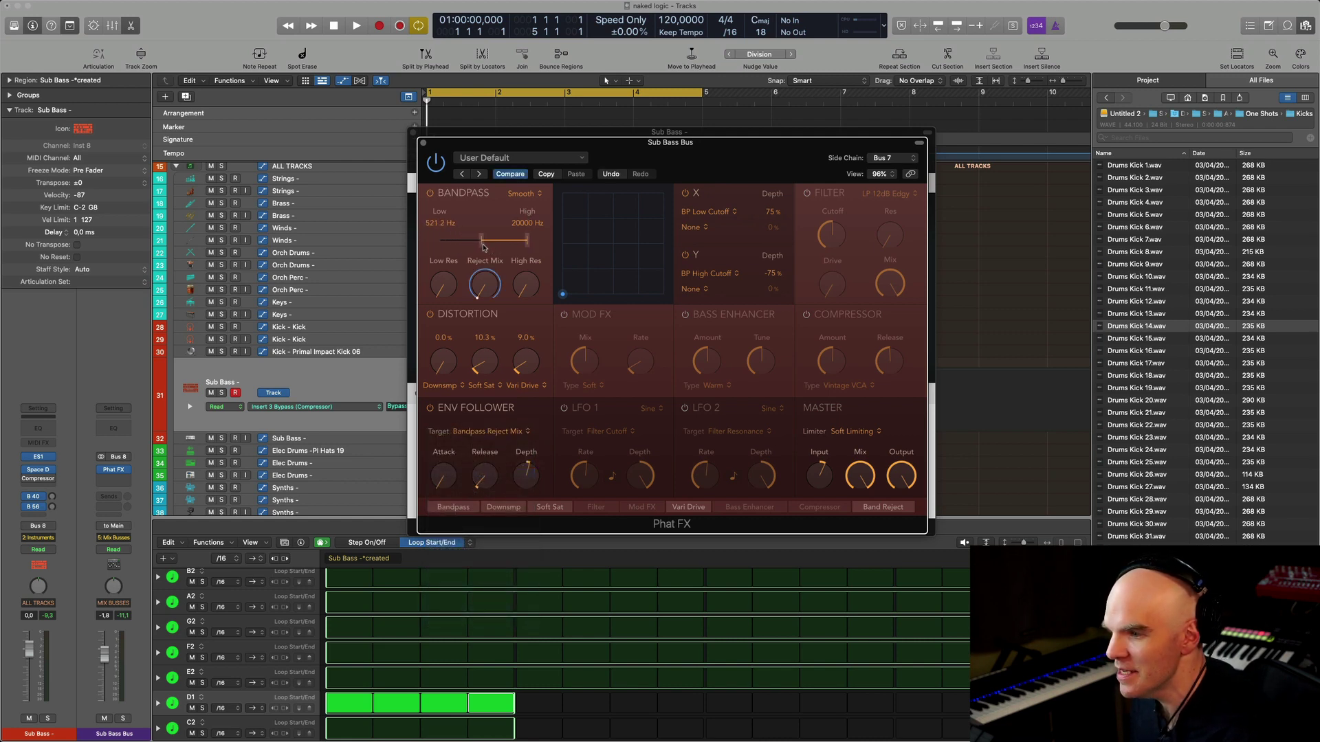
mouse_move(518, 482)
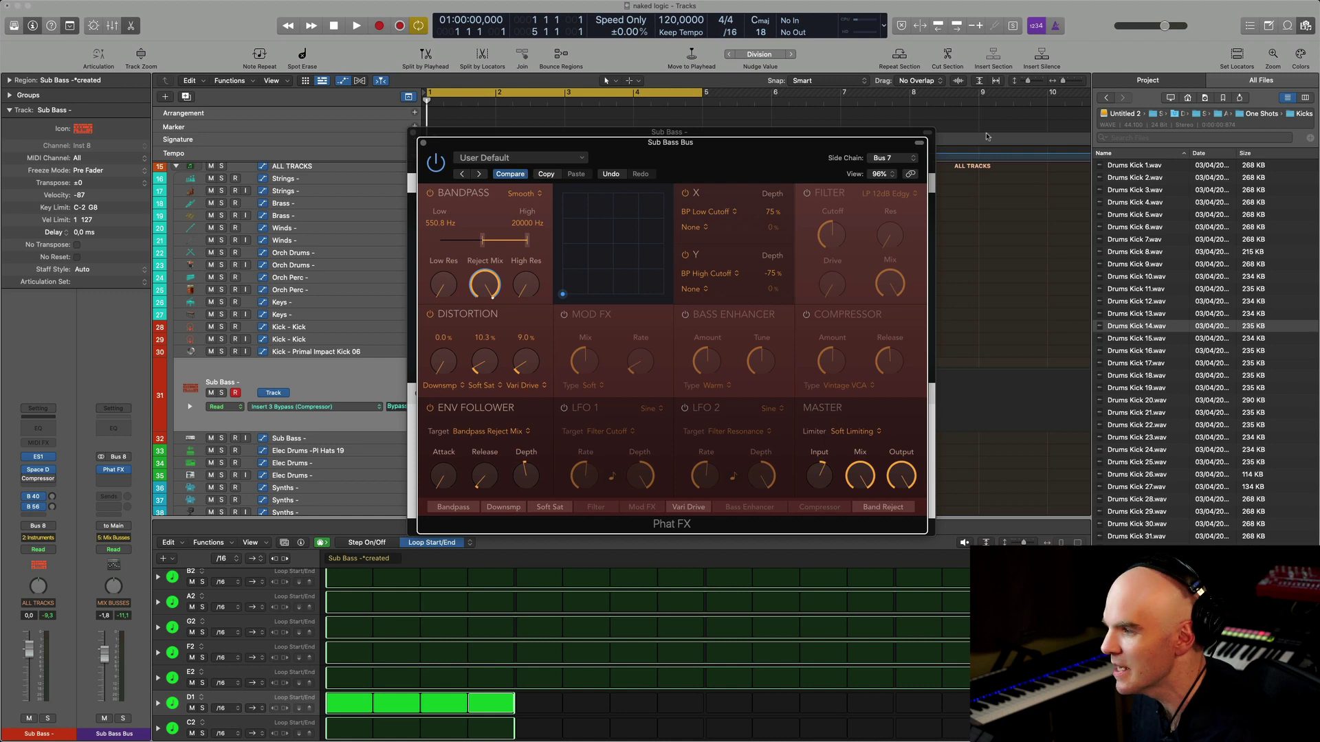
- Side-chain Phat FX from Bus 7 and keep the bandpass in Smooth mode
click(888, 158)
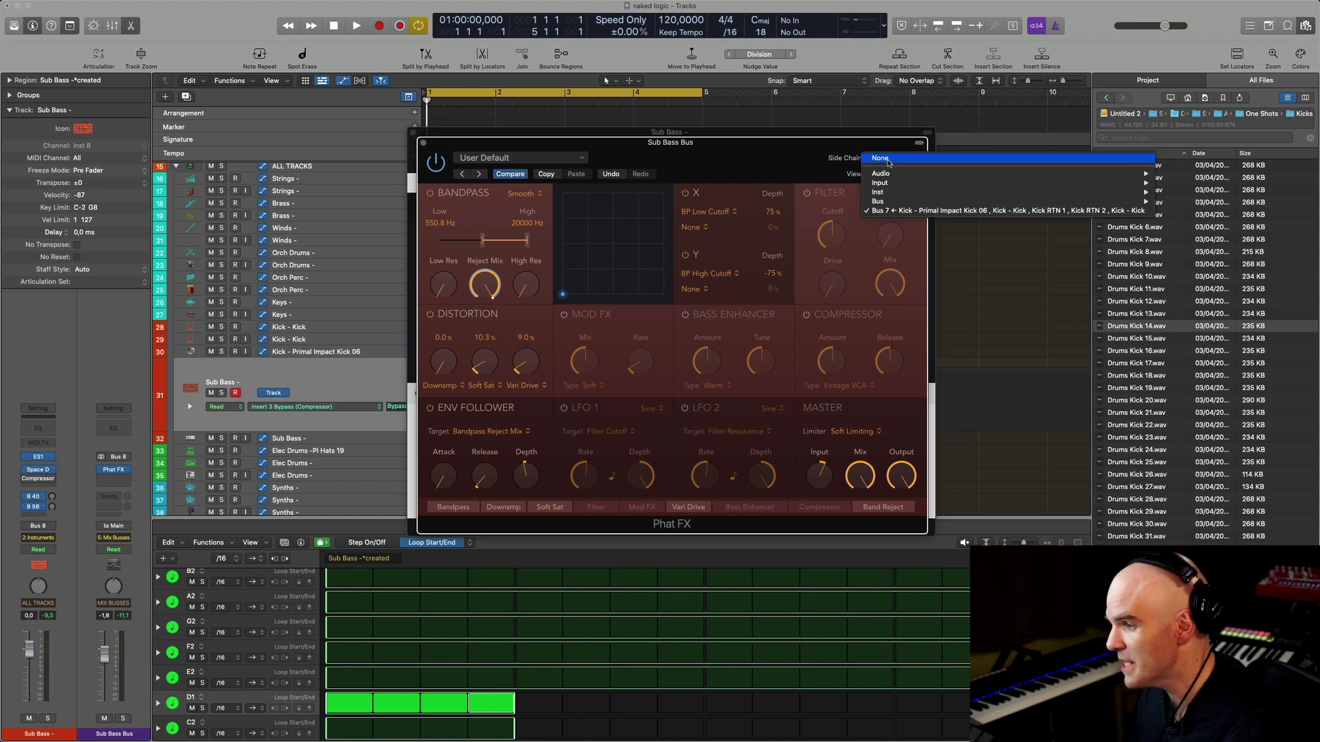
click(887, 211)
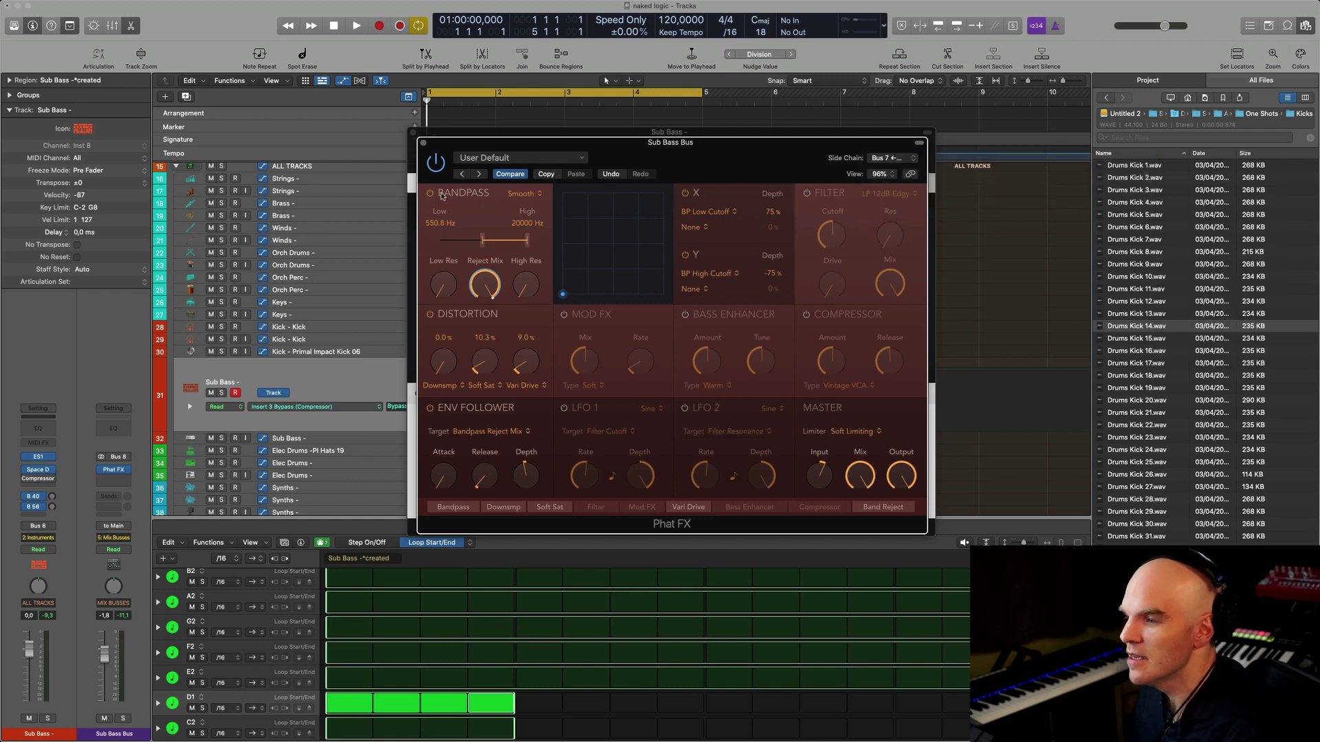
click(521, 195)
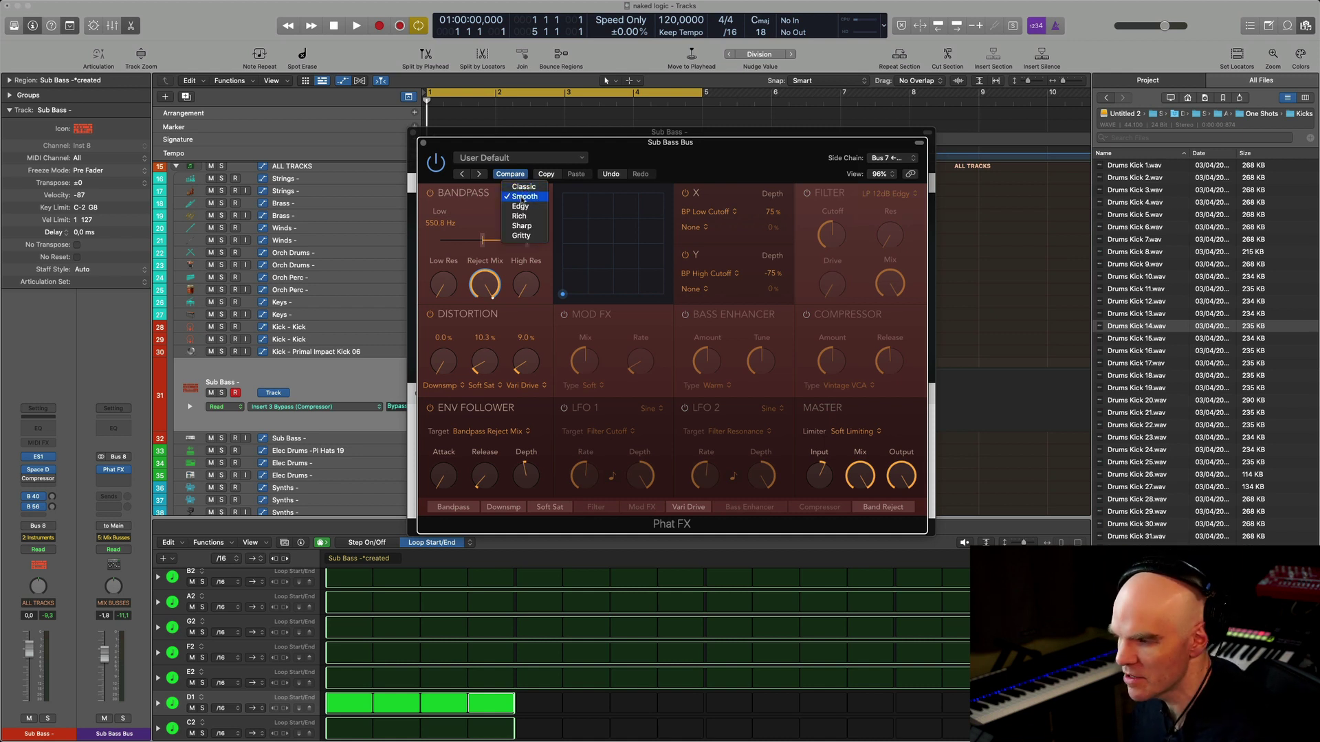
click(482, 215)
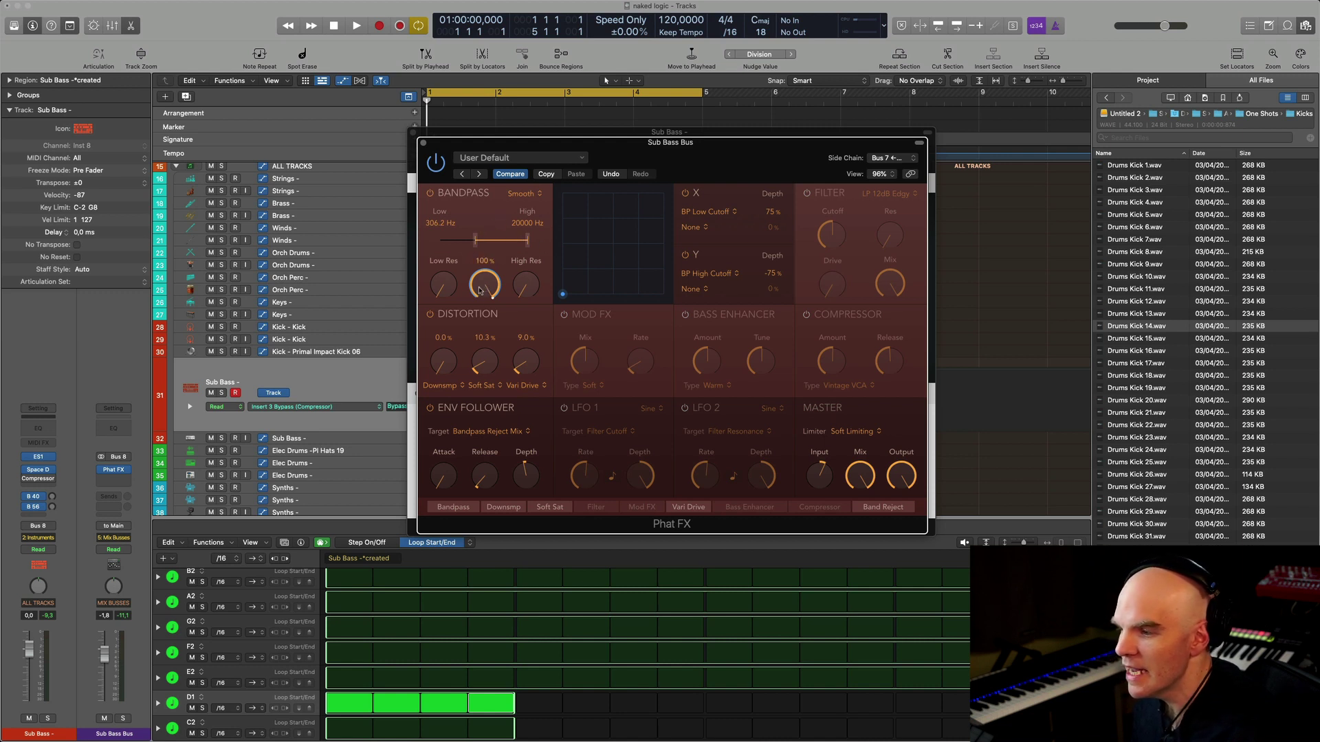
- Turn the Reject Mix knob down to 0%, then back up near 100%
drag(479, 290, 469, 384)
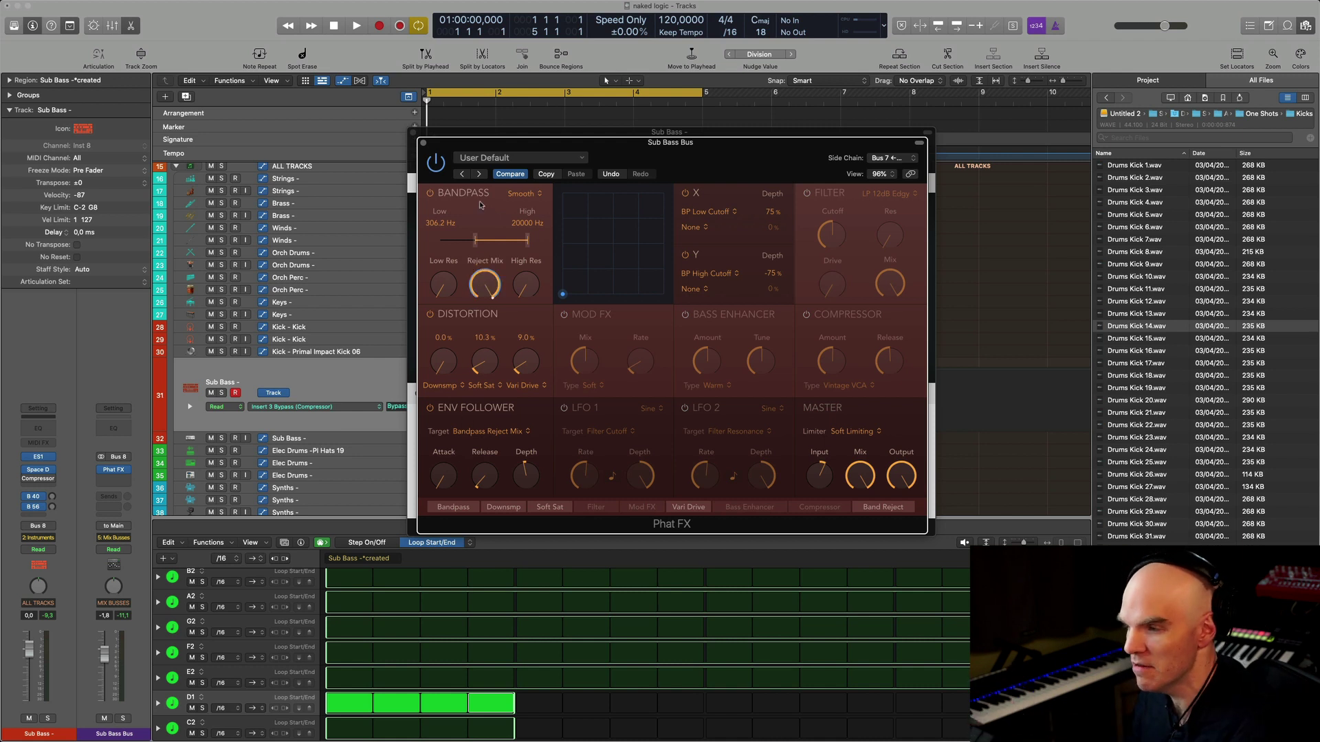
drag(485, 284, 435, 519)
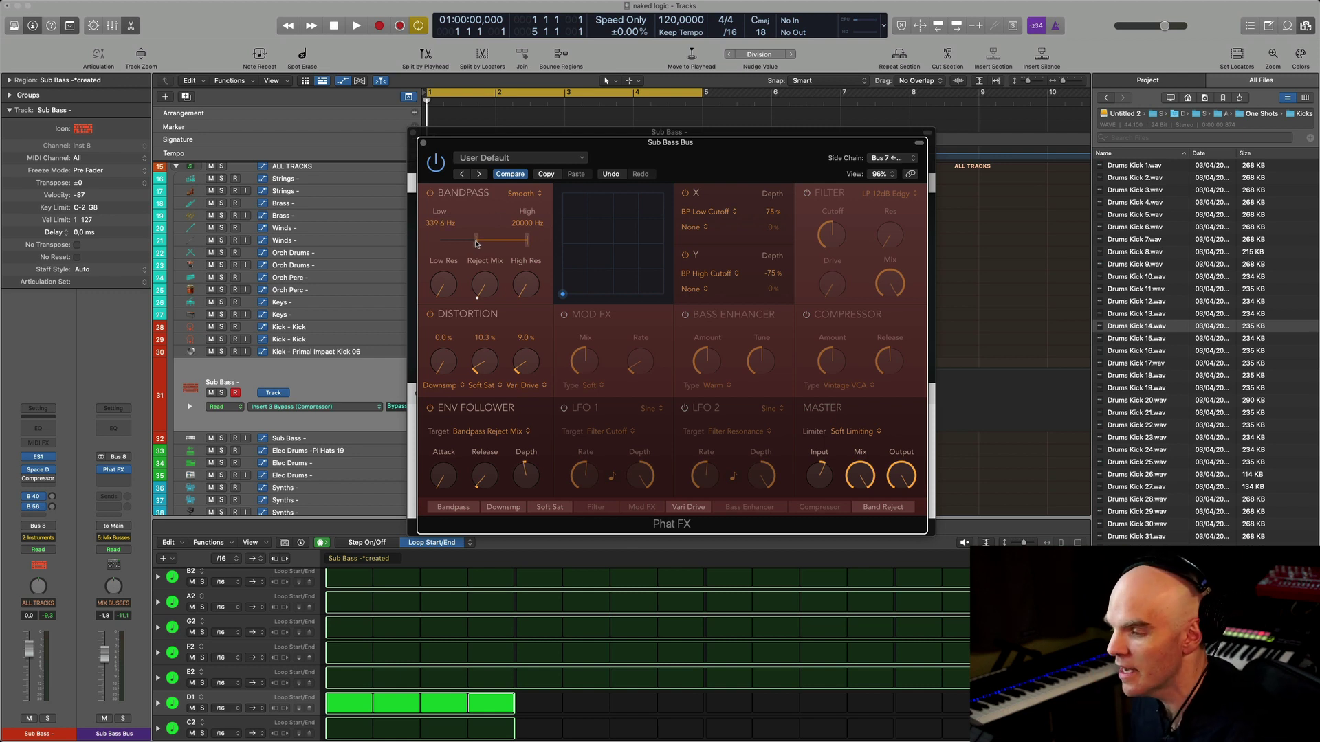
drag(482, 289, 502, 127)
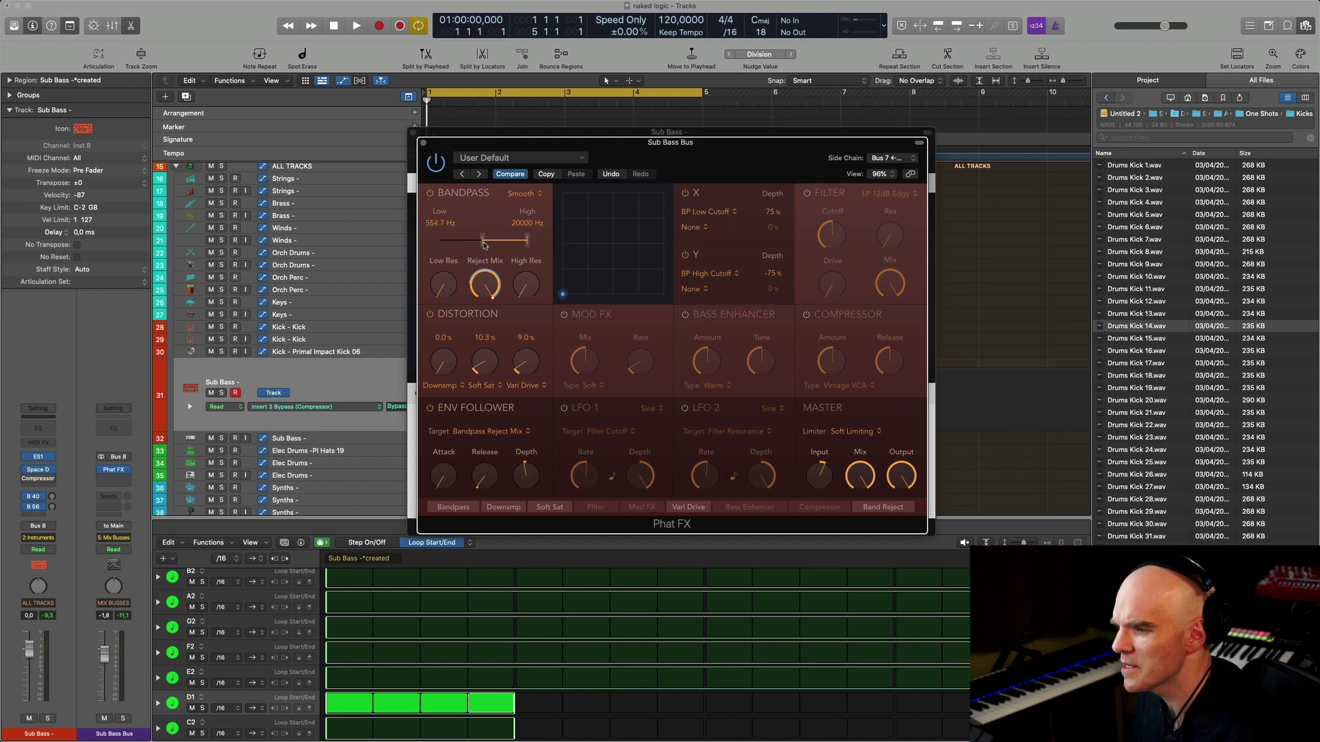
- During playback, sweep the bandpass Low cutoff from 328.1 Hz up to 570.2 Hz
click(356, 26)
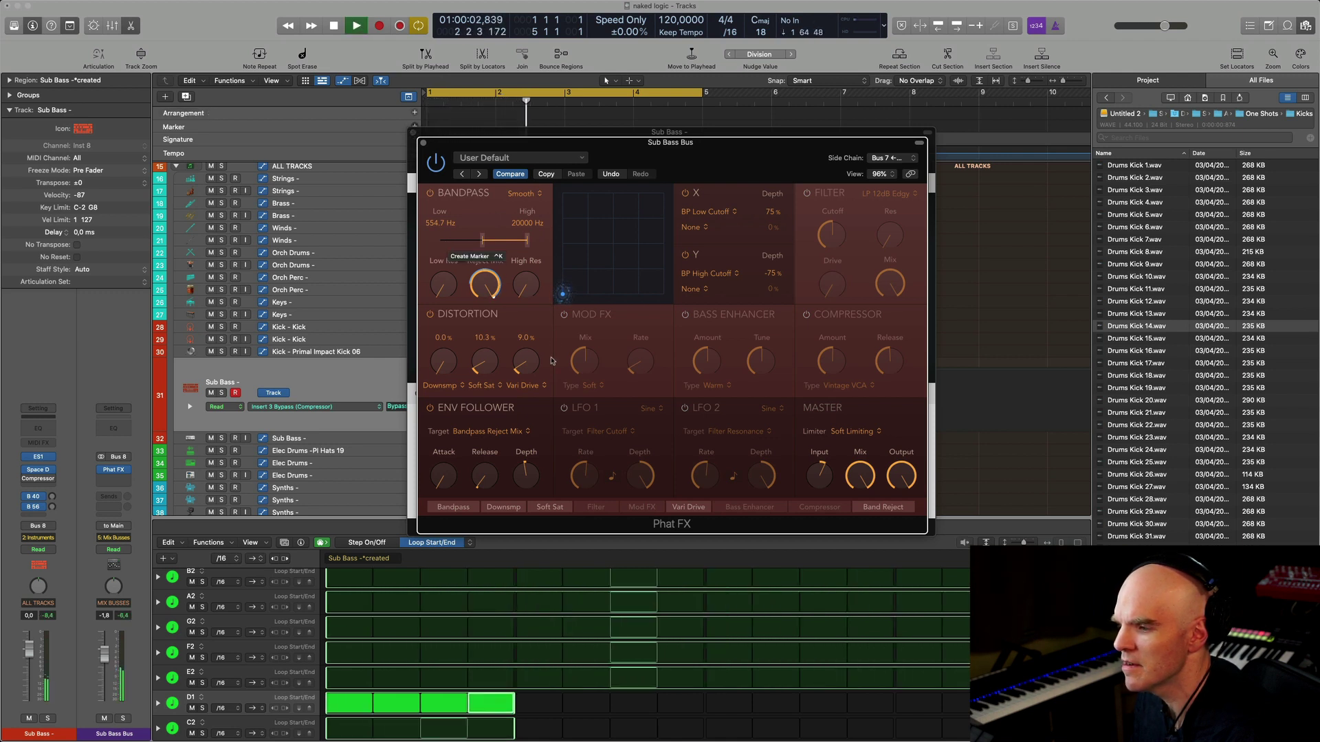
drag(484, 245, 475, 245)
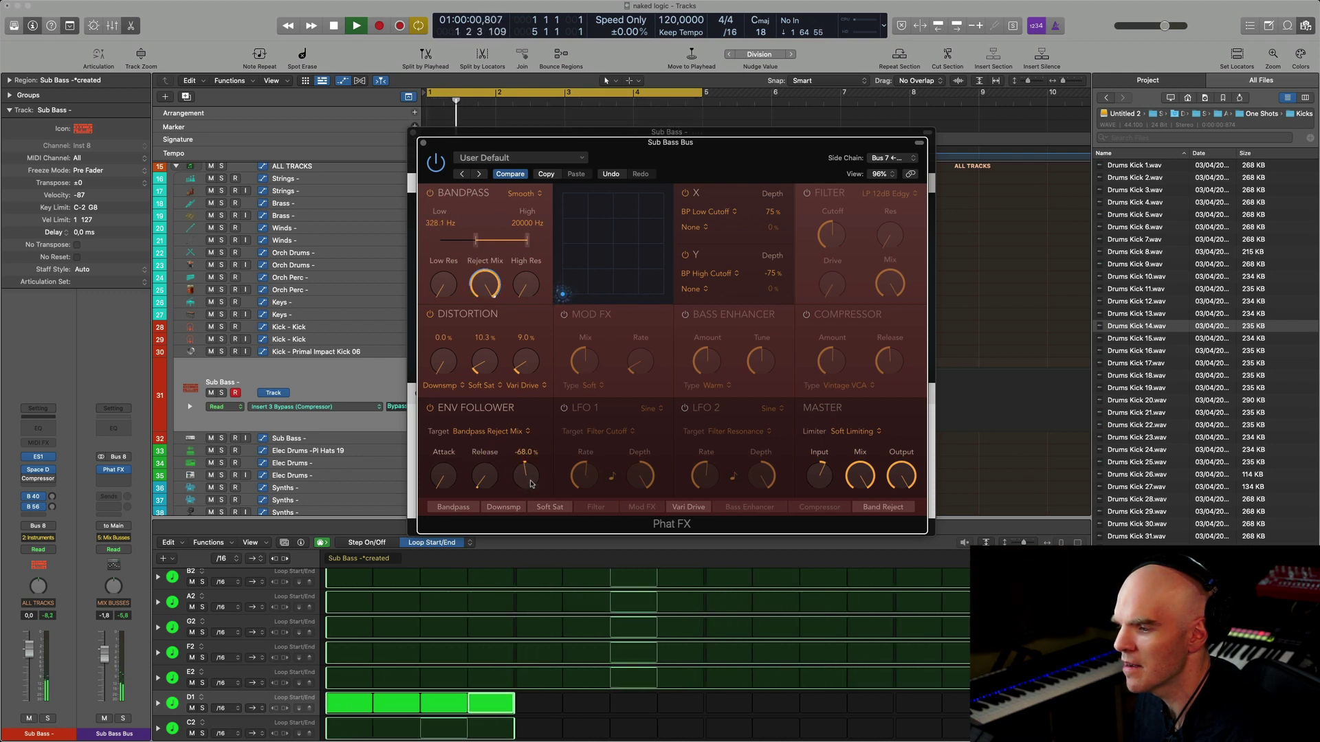
mouse_move(490, 474)
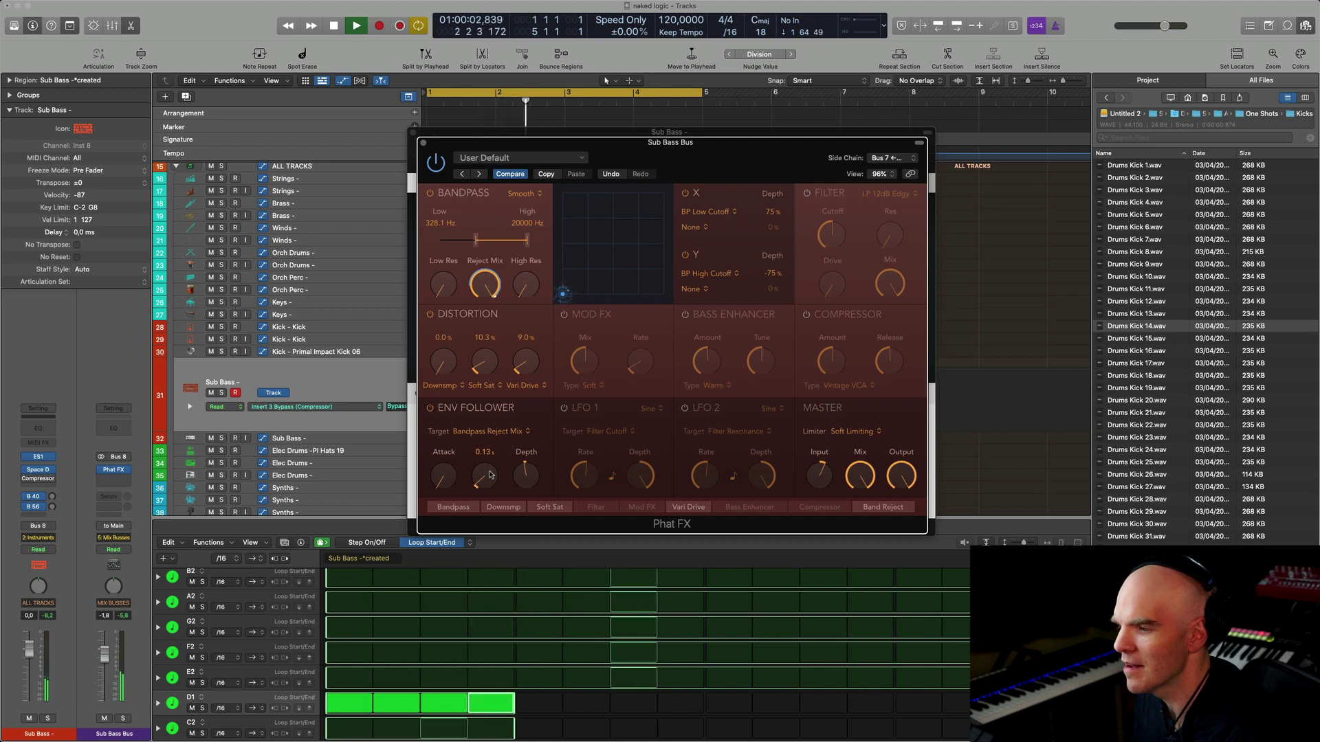
drag(488, 226, 495, 226)
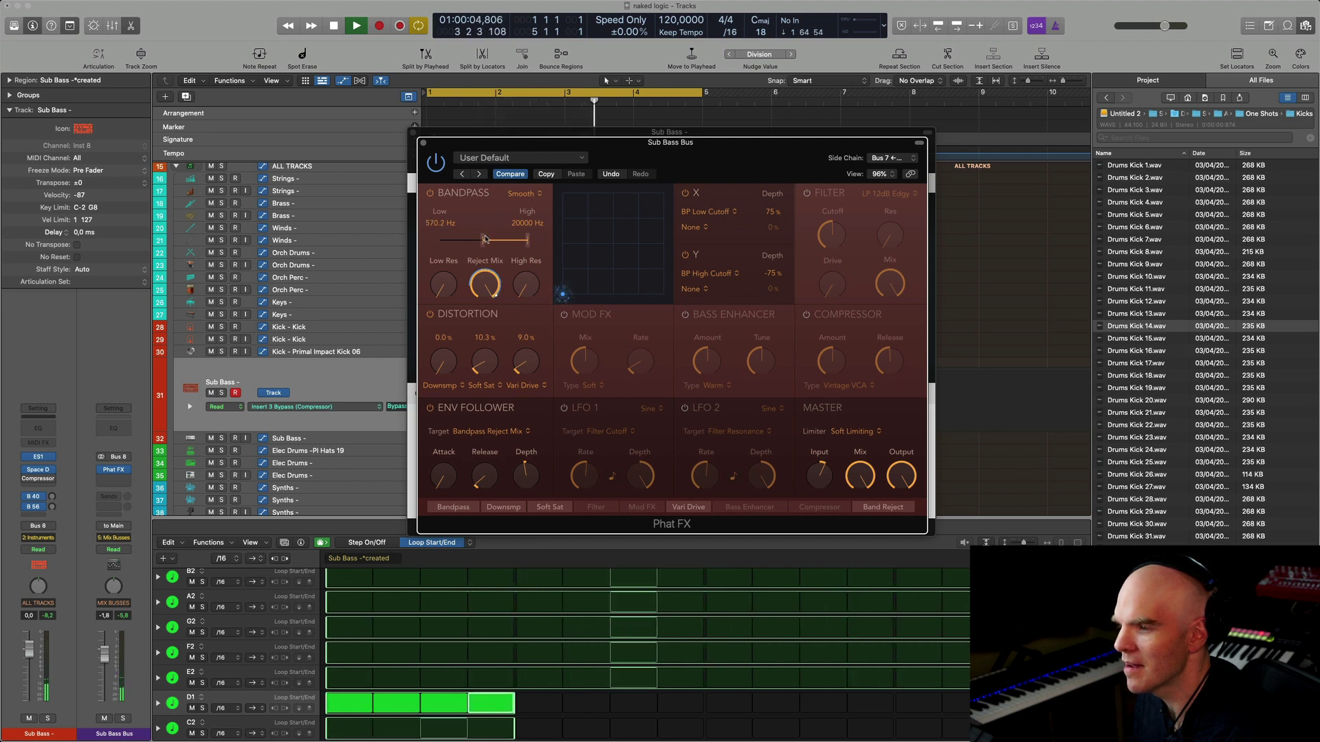
mouse_move(538, 261)
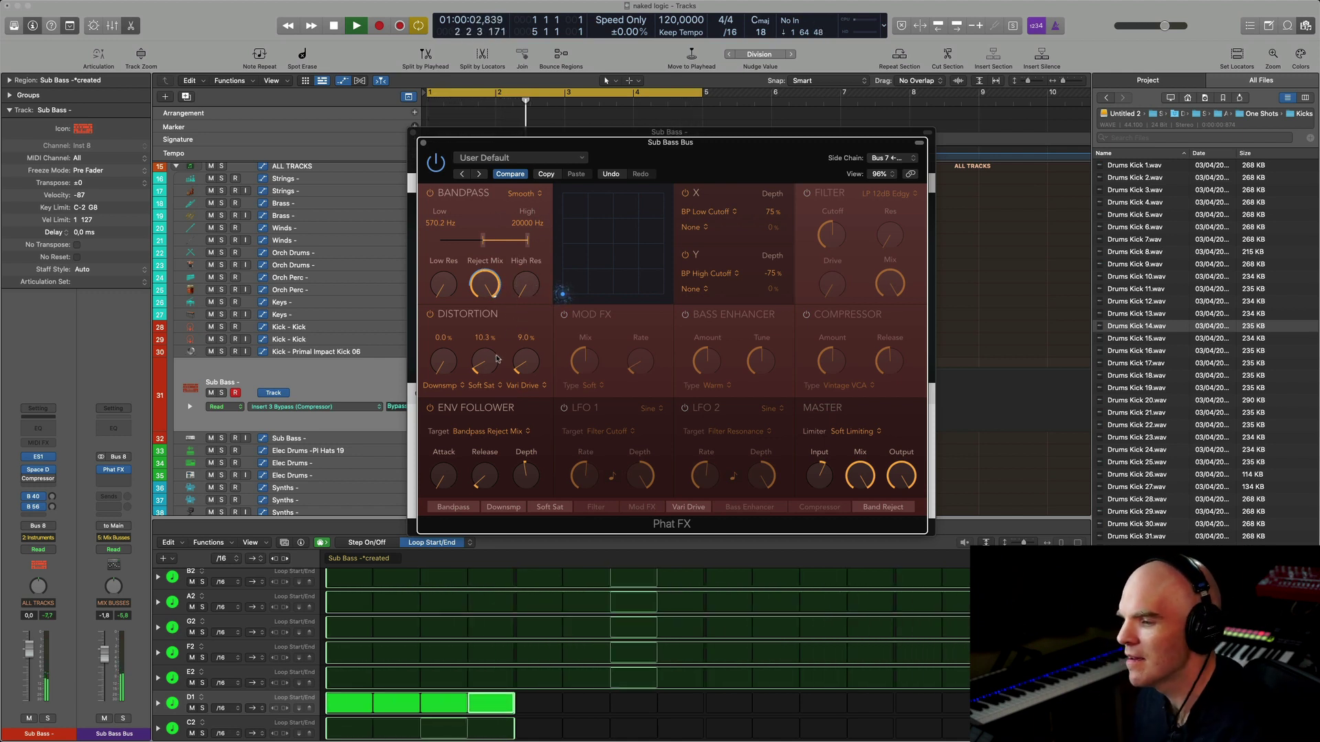
- Set Soft Sat to 0.0%, settle Low at 619.5 Hz, then close and reopen Phat FX
drag(486, 369, 486, 384)
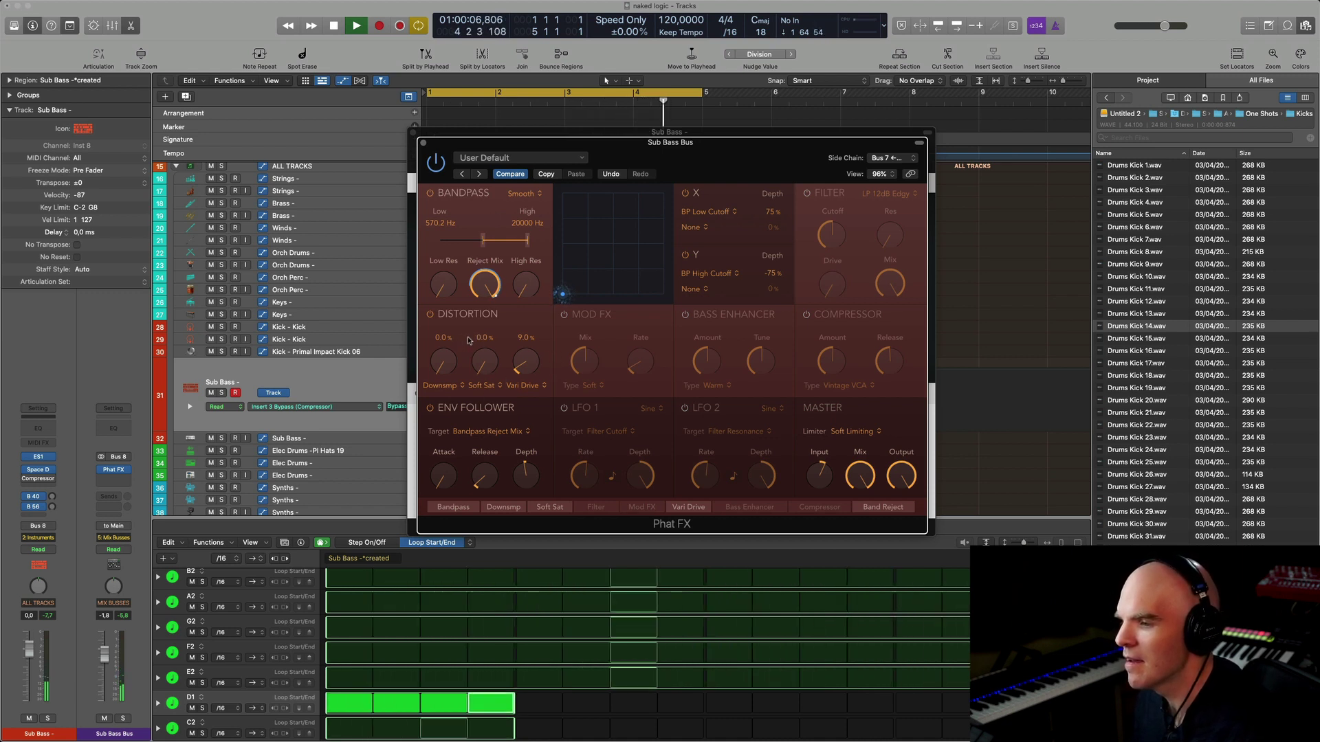
mouse_move(483, 240)
mouse_down()
mouse_move(518, 245)
mouse_move(507, 246)
mouse_up()
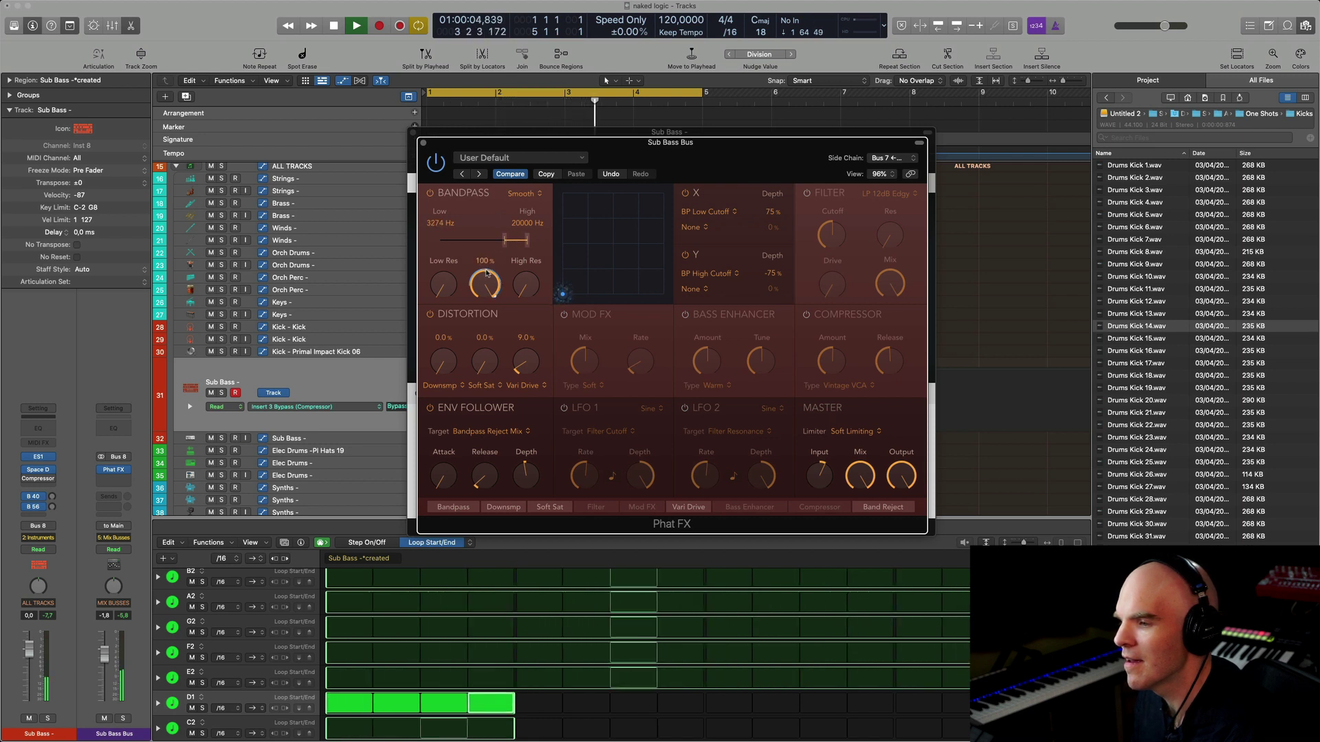
mouse_move(486, 272)
drag(525, 241, 483, 242)
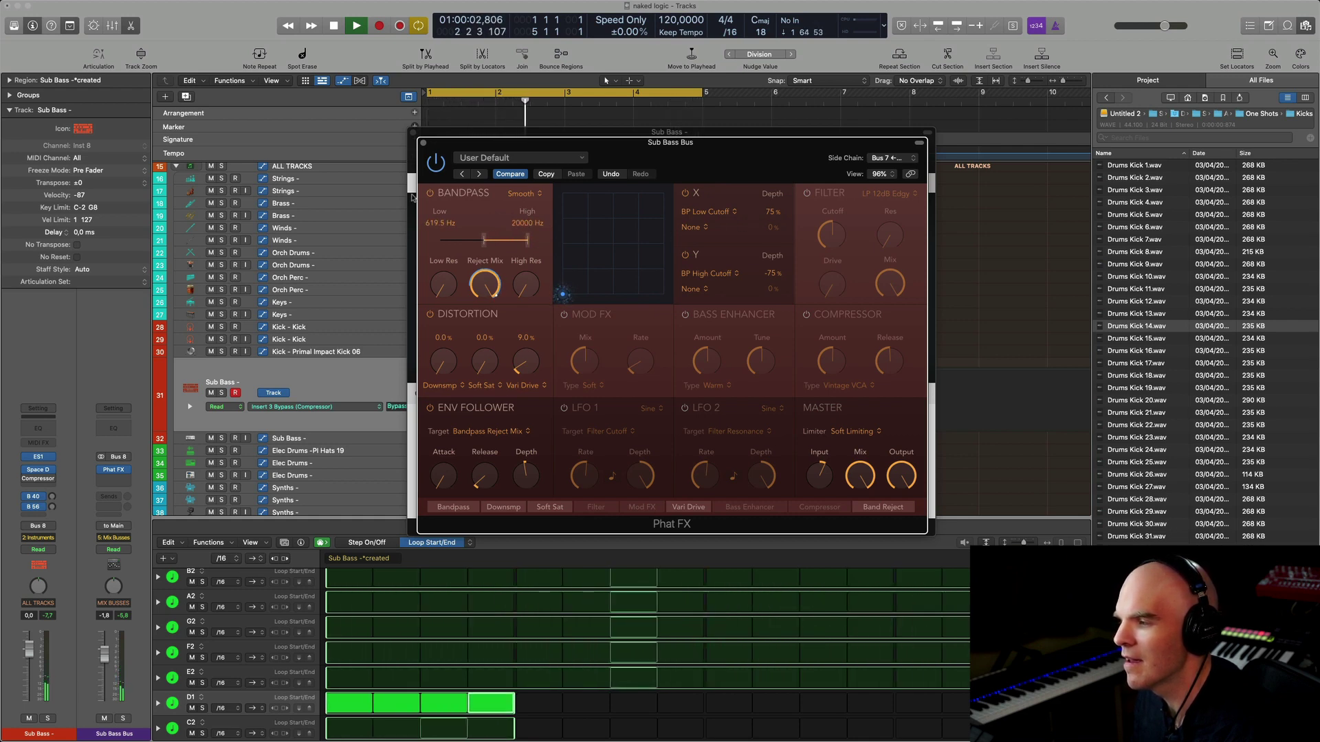
click(424, 143)
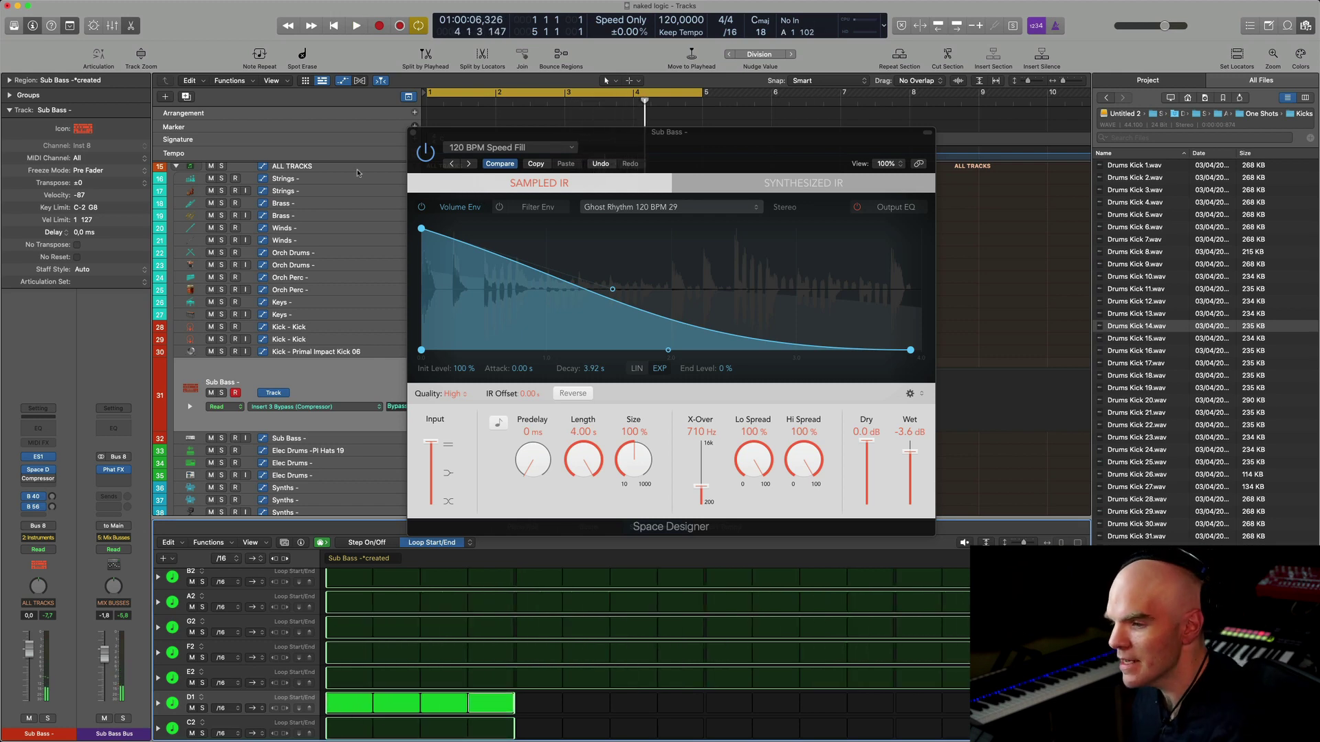
click(115, 471)
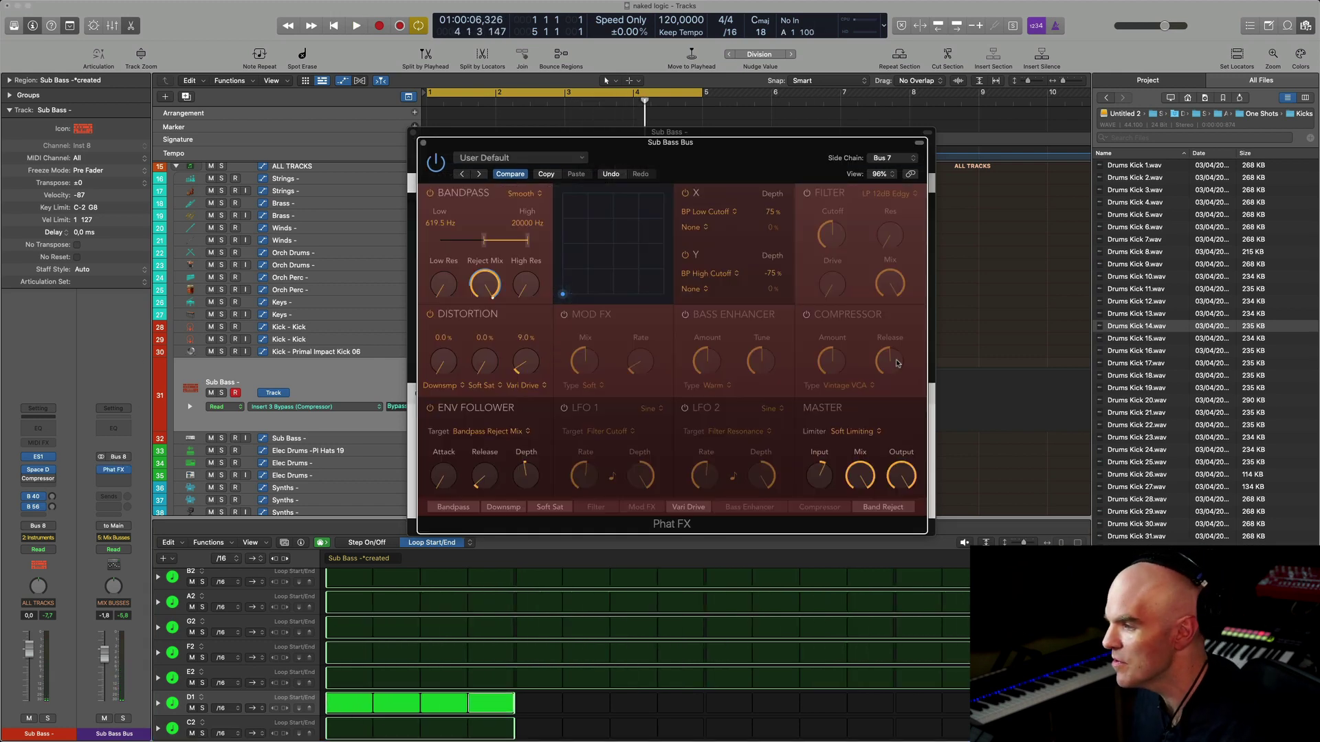